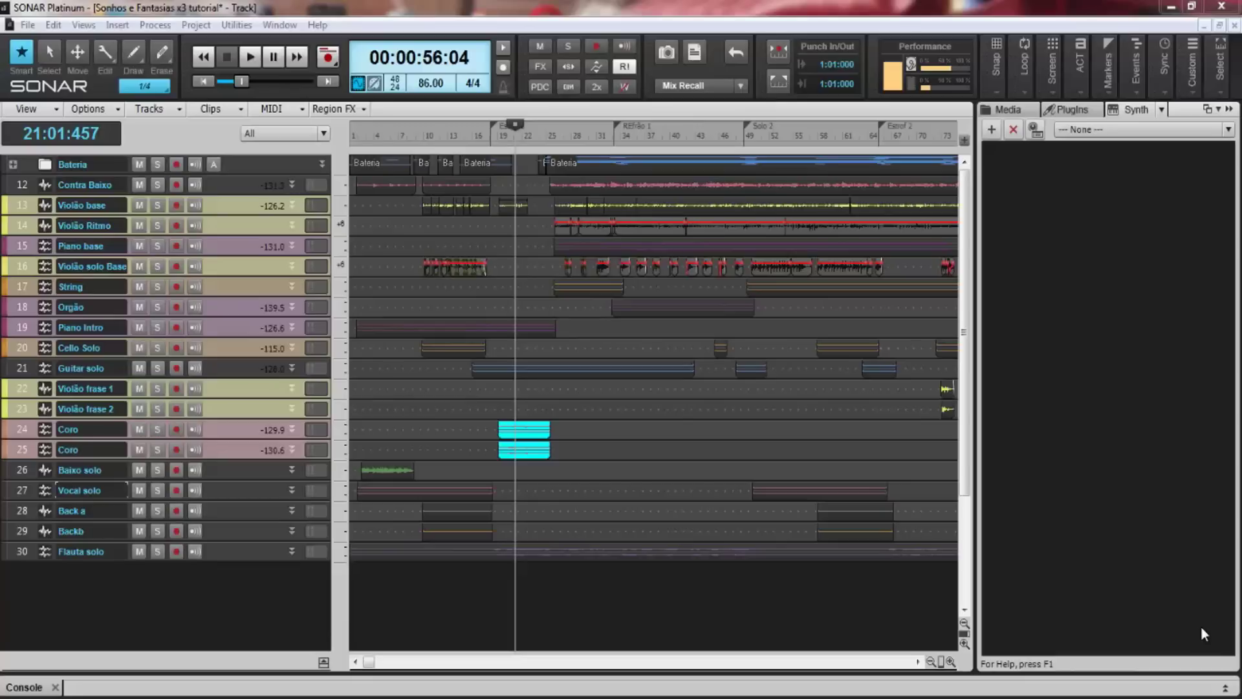
pyautogui.click(363, 110)
pyautogui.moveTo(372, 127)
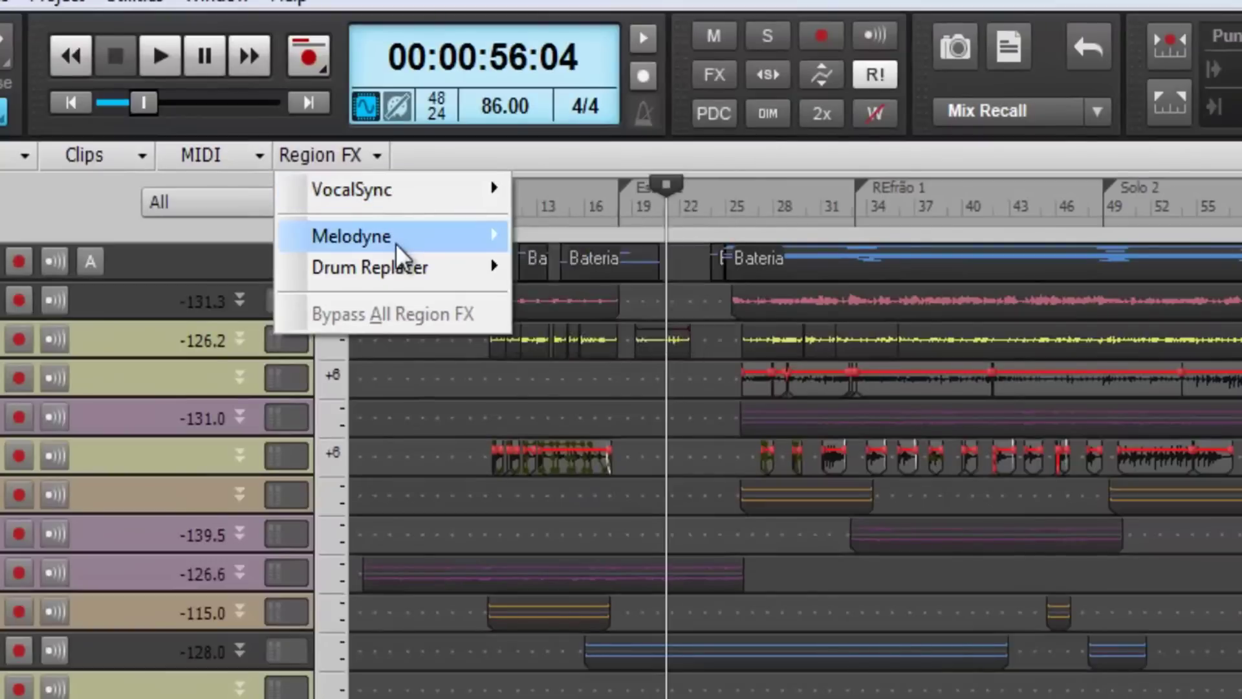
pyautogui.moveTo(395, 243)
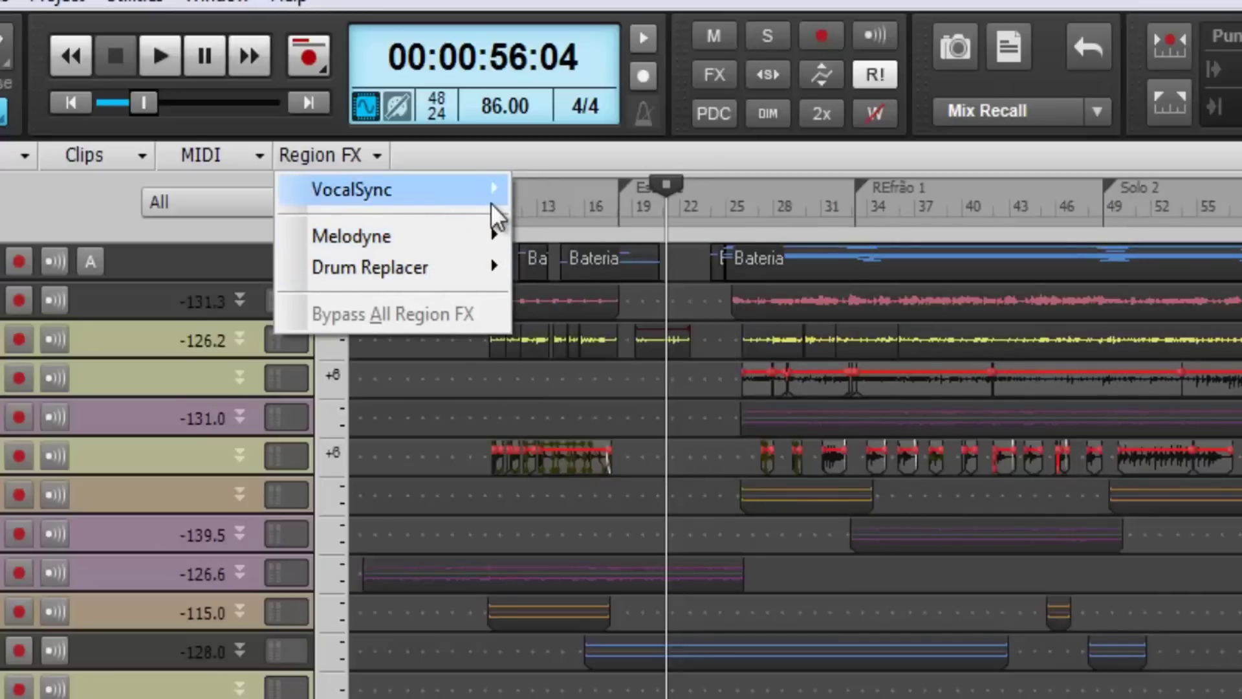
pyautogui.moveTo(488, 203)
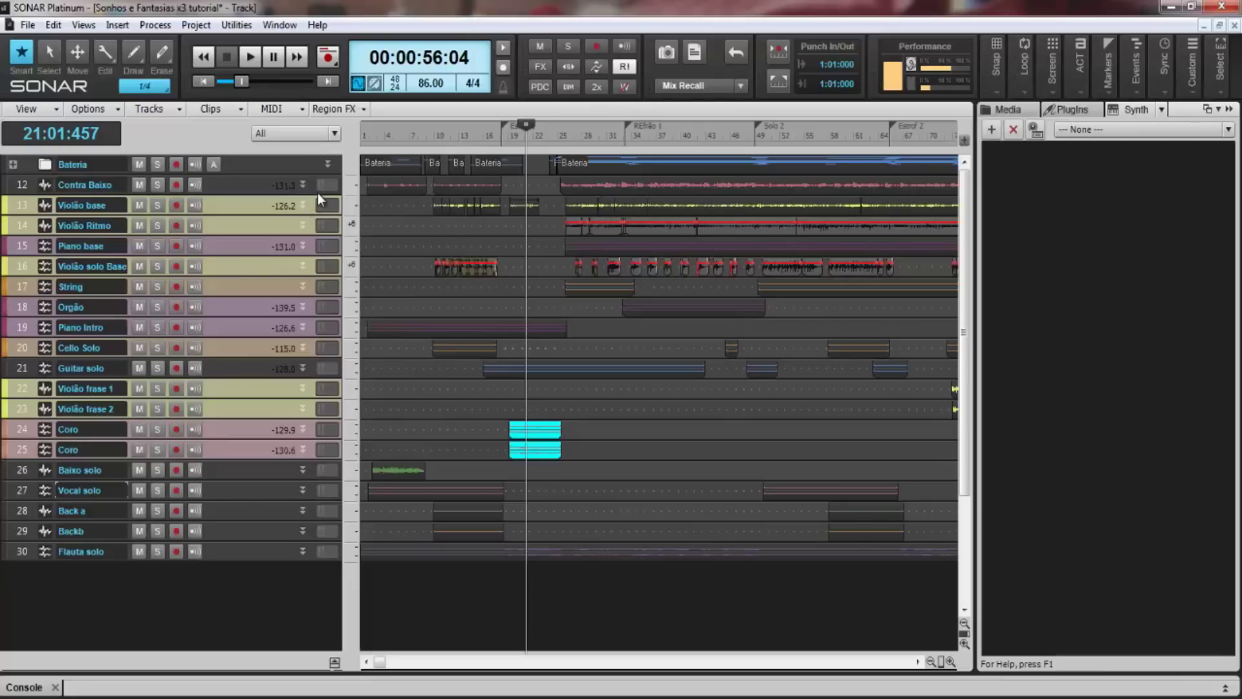
# Expand the Contra Baixo track and apply a Melodyne region effect to its first clip
pyautogui.moveTo(321, 193); pyautogui.dragTo(315, 317)
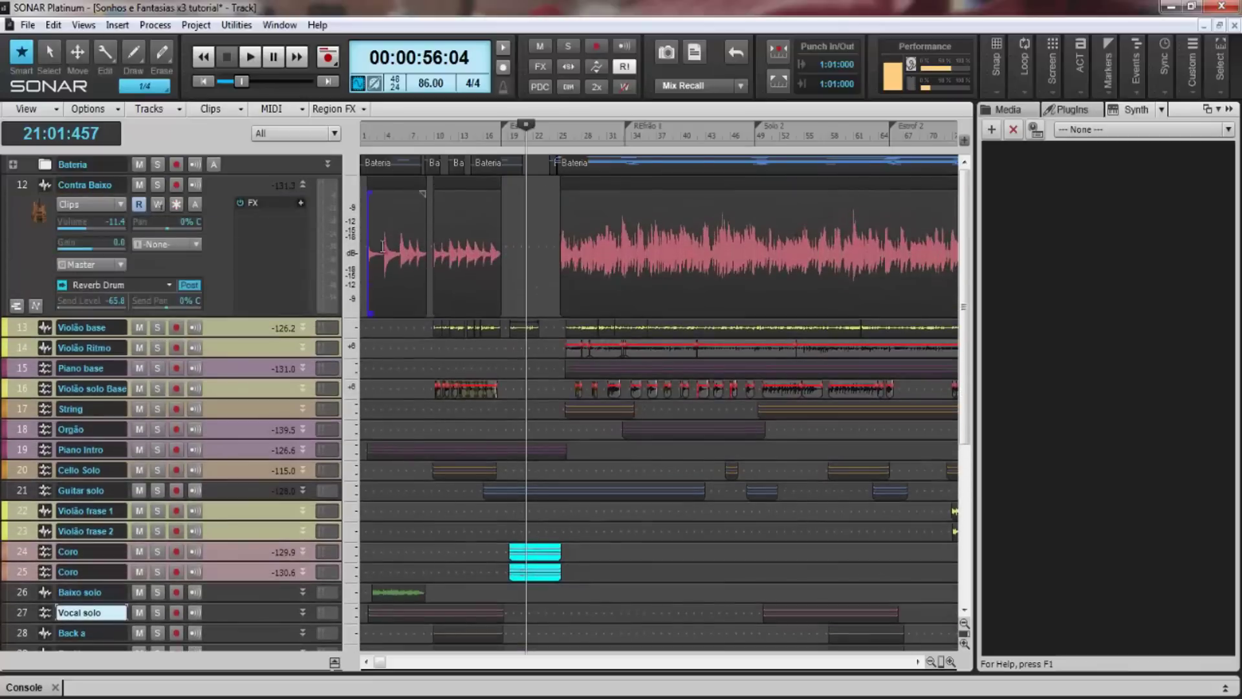
pyautogui.click(415, 185)
pyautogui.rightClick(415, 185)
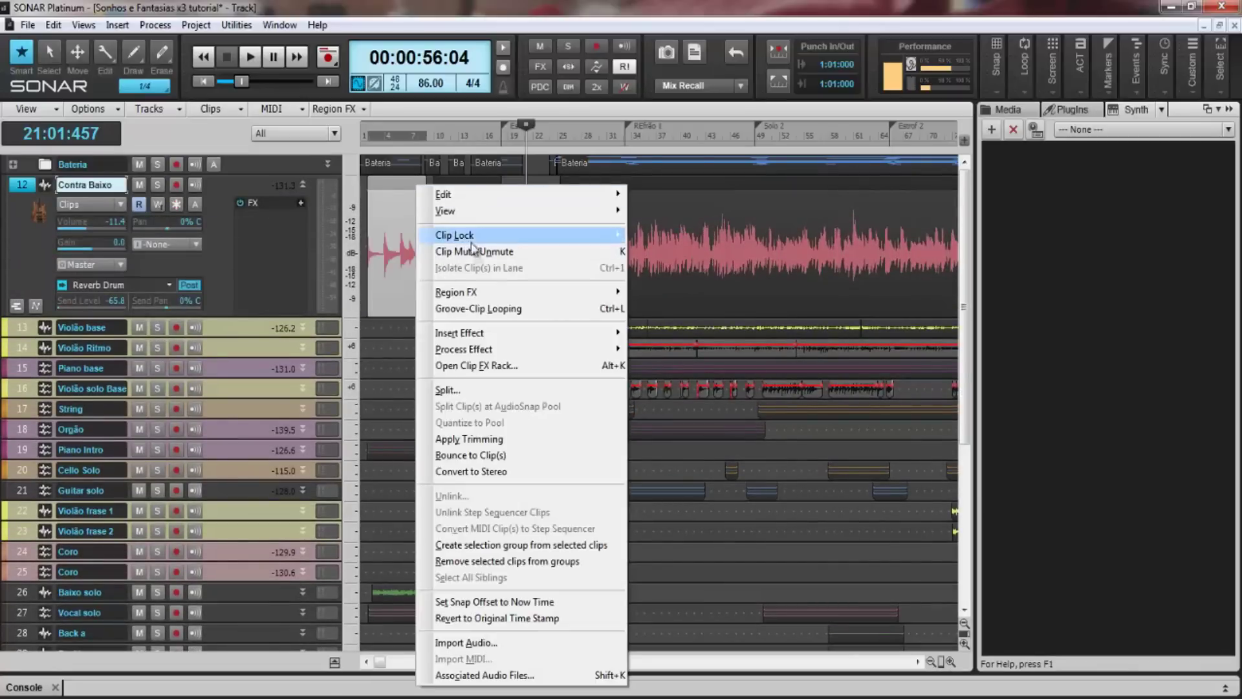
pyautogui.moveTo(582, 292)
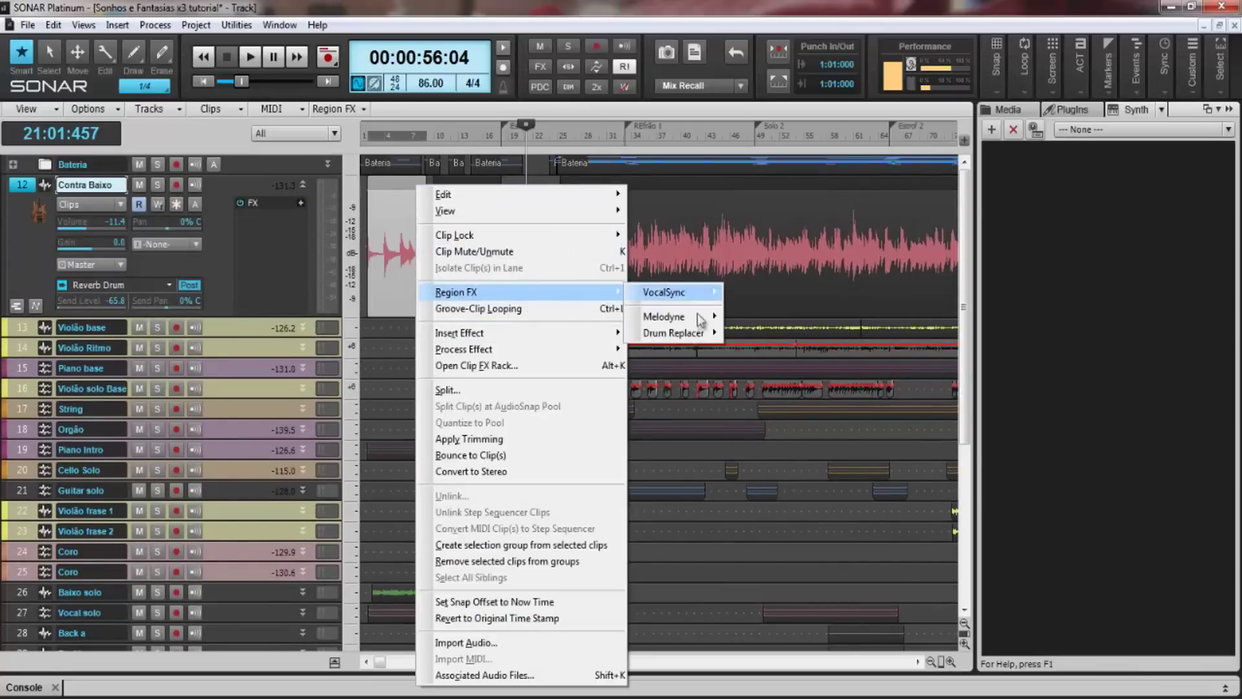
pyautogui.moveTo(673, 316)
pyautogui.click(760, 324)
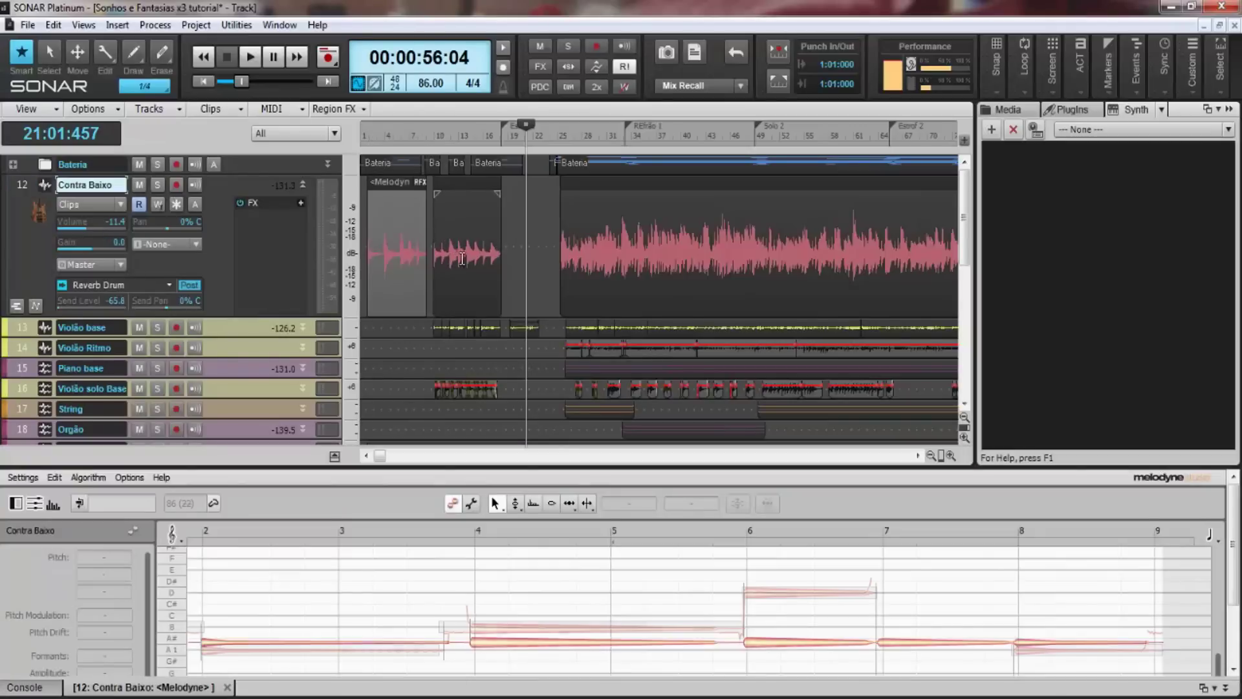
# Enlarge the Melodyne editor and lower the bass note starting at bar 4 to F1 with the pitch tool
pyautogui.doubleClick(452, 259)
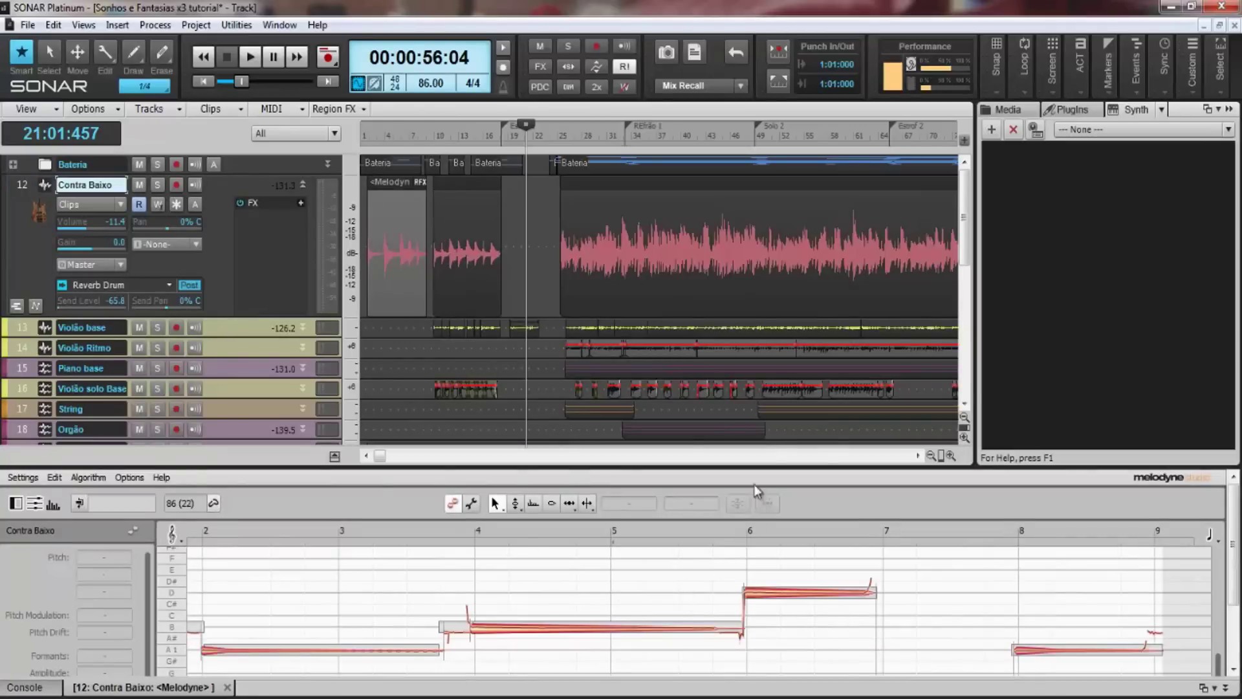
pyautogui.click(515, 434)
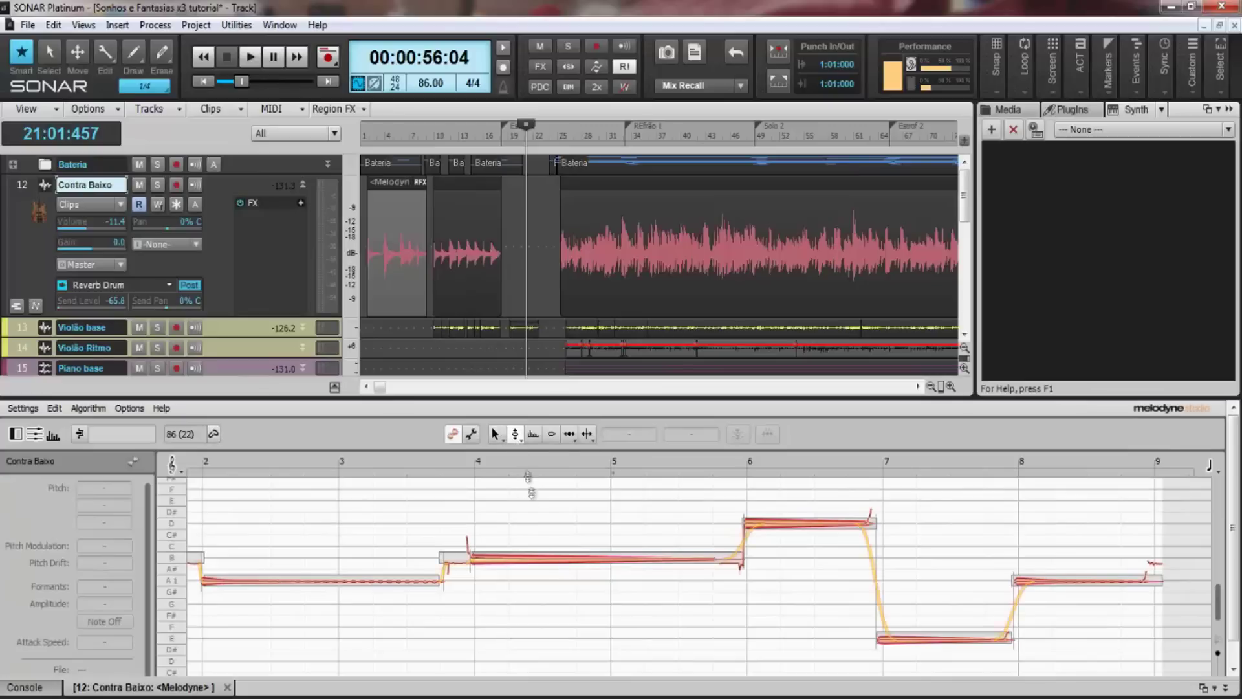
pyautogui.moveTo(553, 559); pyautogui.dragTo(553, 626)
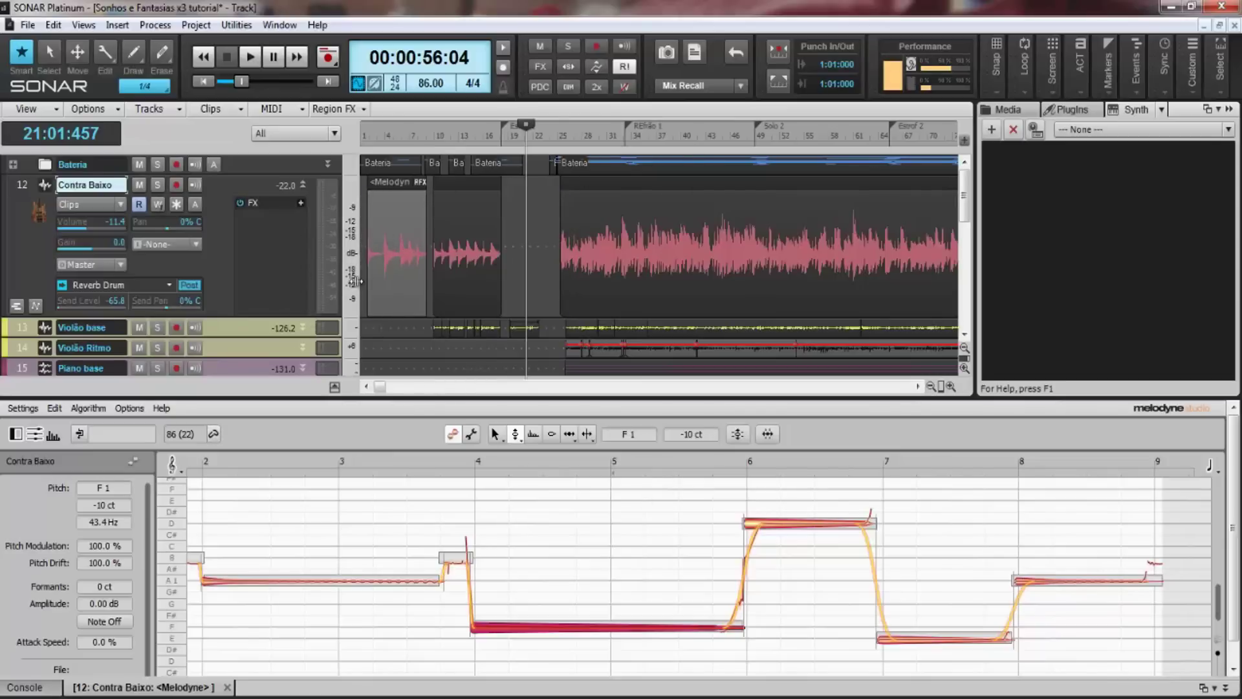
# Bounce the edited first Contra Baixo clip to a clip and collapse the console that replaces the editor
pyautogui.rightClick(396, 183)
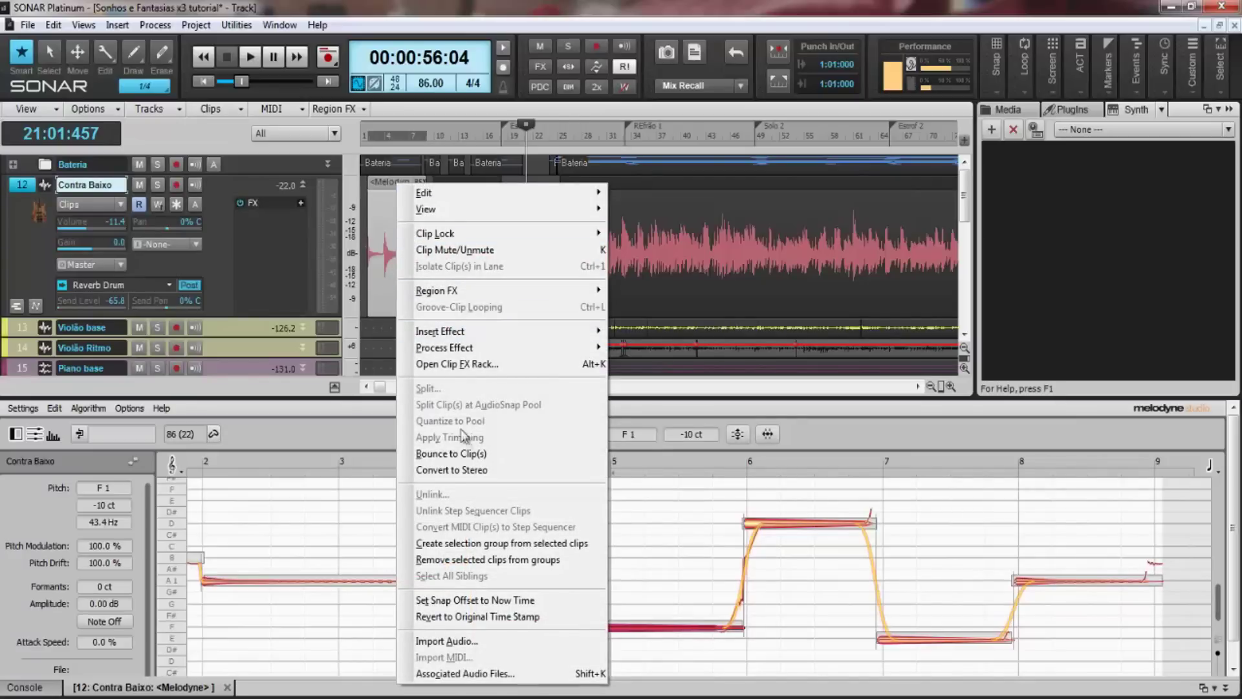
pyautogui.click(467, 453)
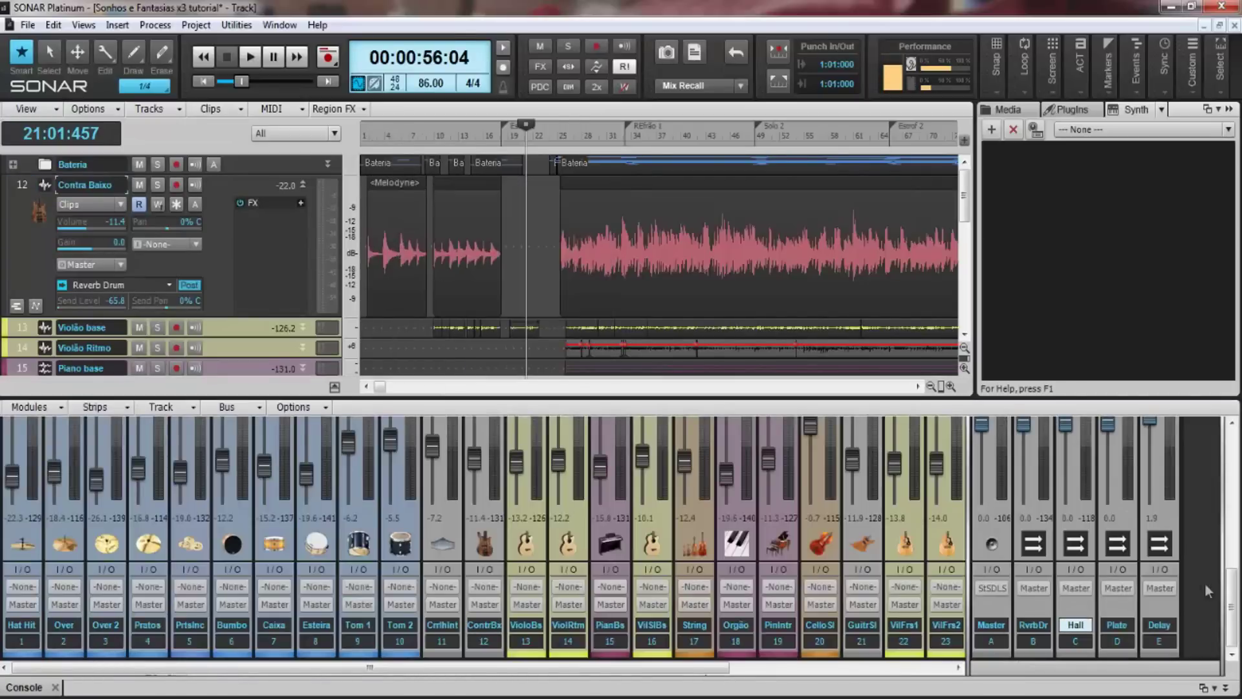
pyautogui.click(1224, 689)
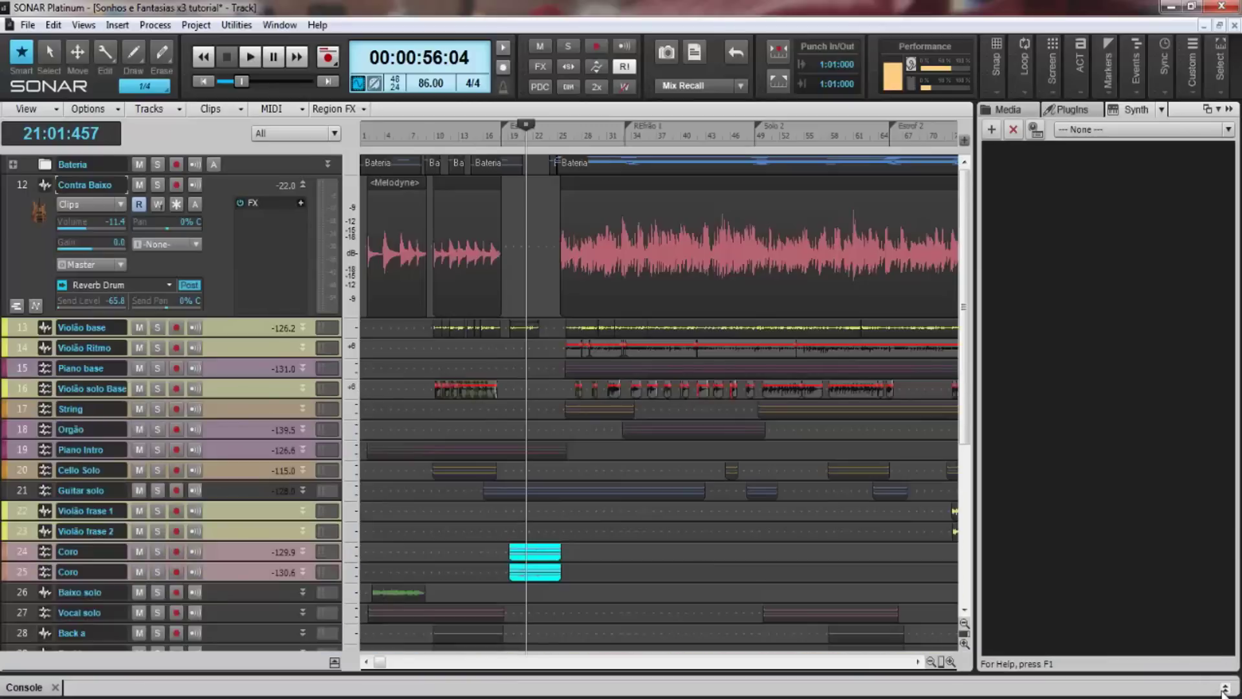
# Insert the Sonitus:fx Equalizer on the Contra Baixo track's FX rack and raise the gain of its 200 Hz band
pyautogui.click(414, 185)
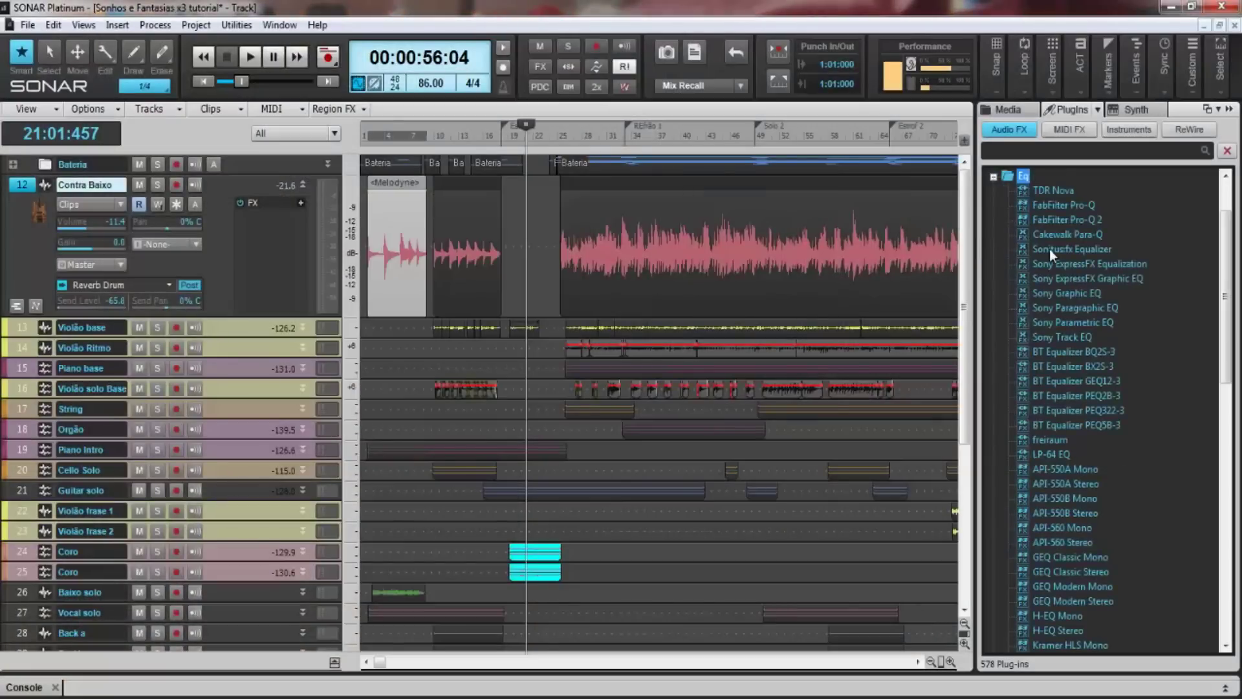
pyautogui.moveTo(1055, 248); pyautogui.dragTo(263, 250)
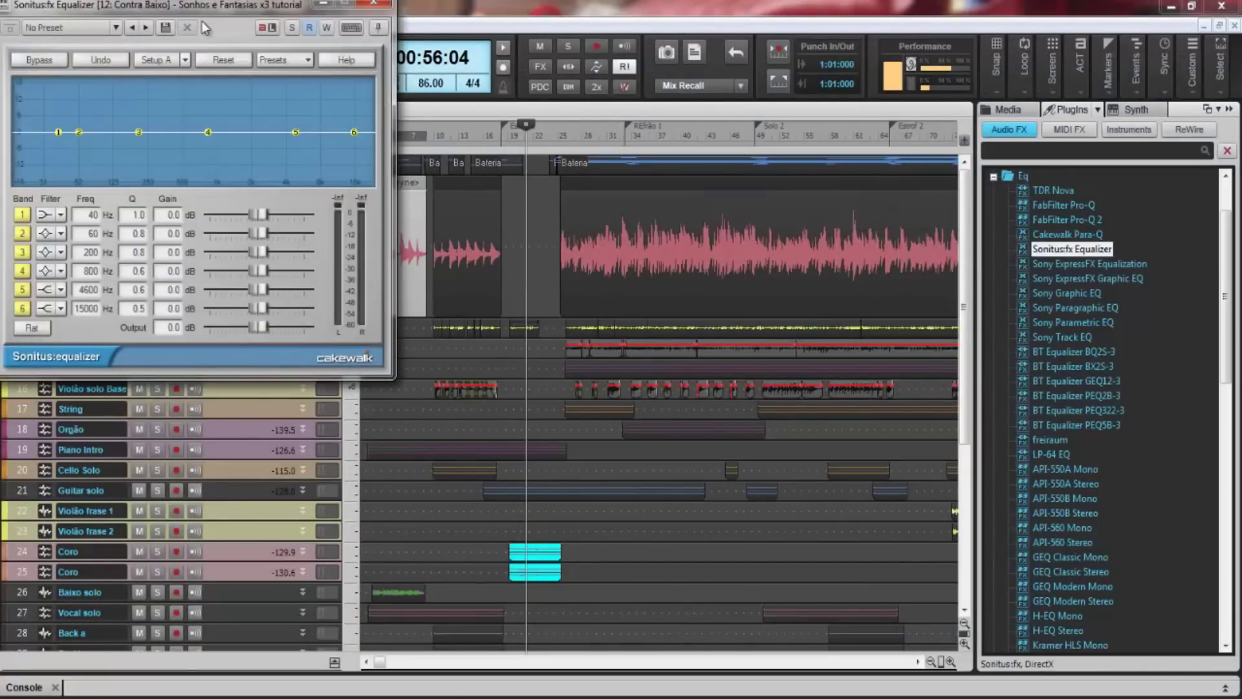
pyautogui.moveTo(207, 6); pyautogui.dragTo(242, 108)
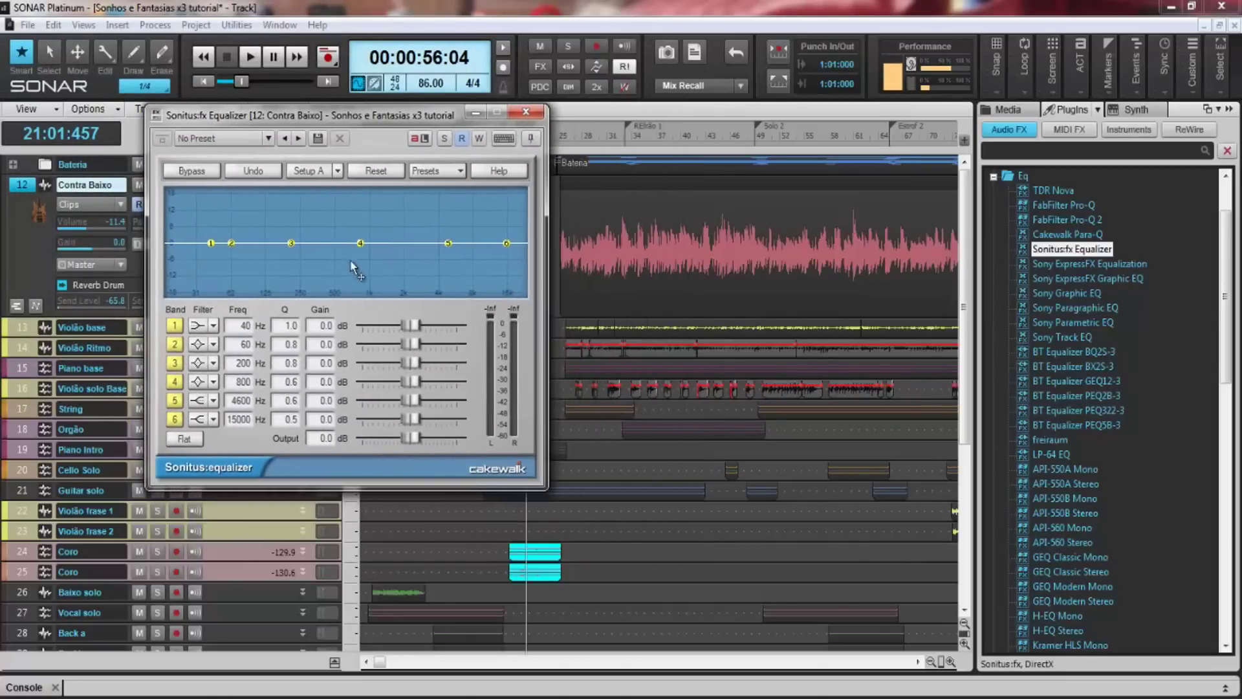
pyautogui.moveTo(292, 243); pyautogui.dragTo(293, 214)
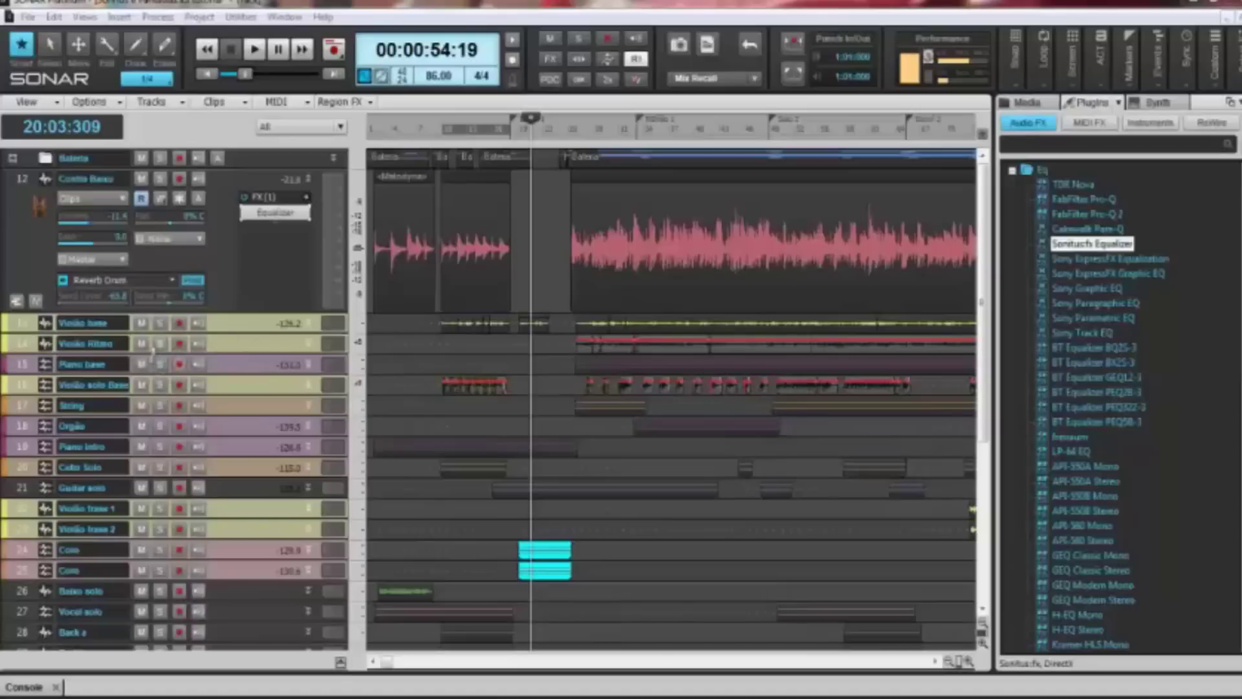
# Remove the Equalizer from the Contra Baixo track's FX rack
pyautogui.click(276, 223)
pyautogui.rightClick(276, 223)
pyautogui.click(294, 227)
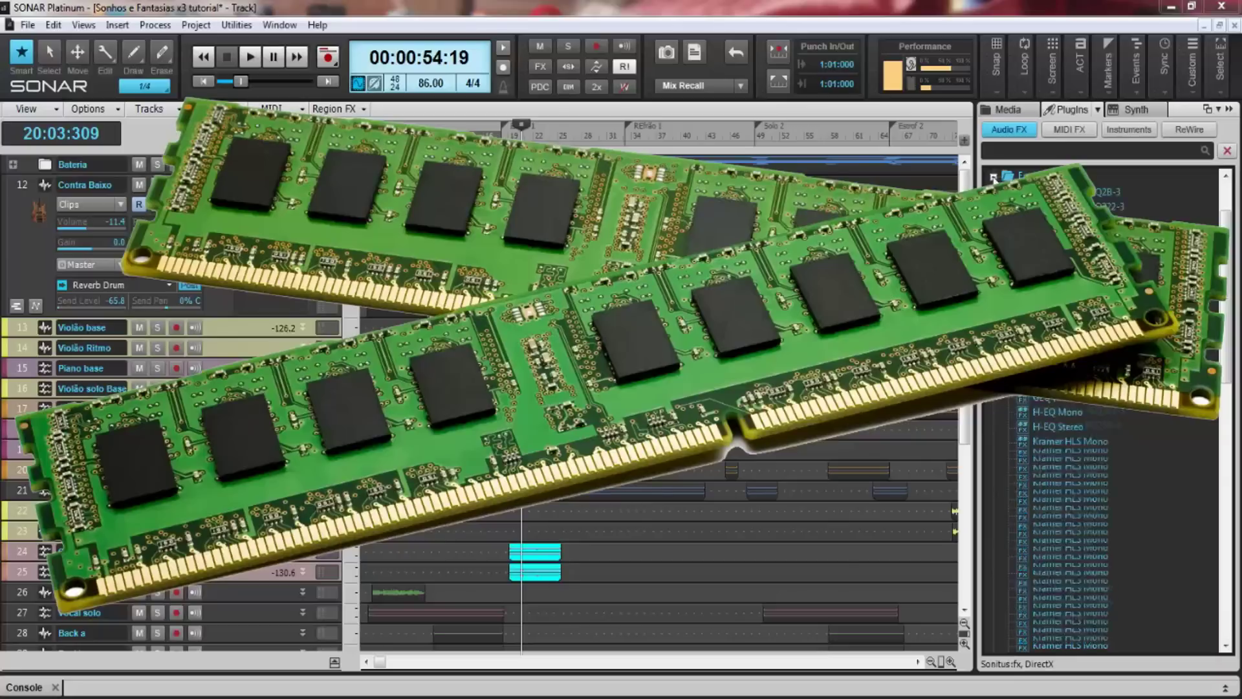
# Search the audio effects for "melo" and insert Melodyne on the Contra Baixo track's FX rack
pyautogui.click(993, 176)
pyautogui.click(1032, 150)
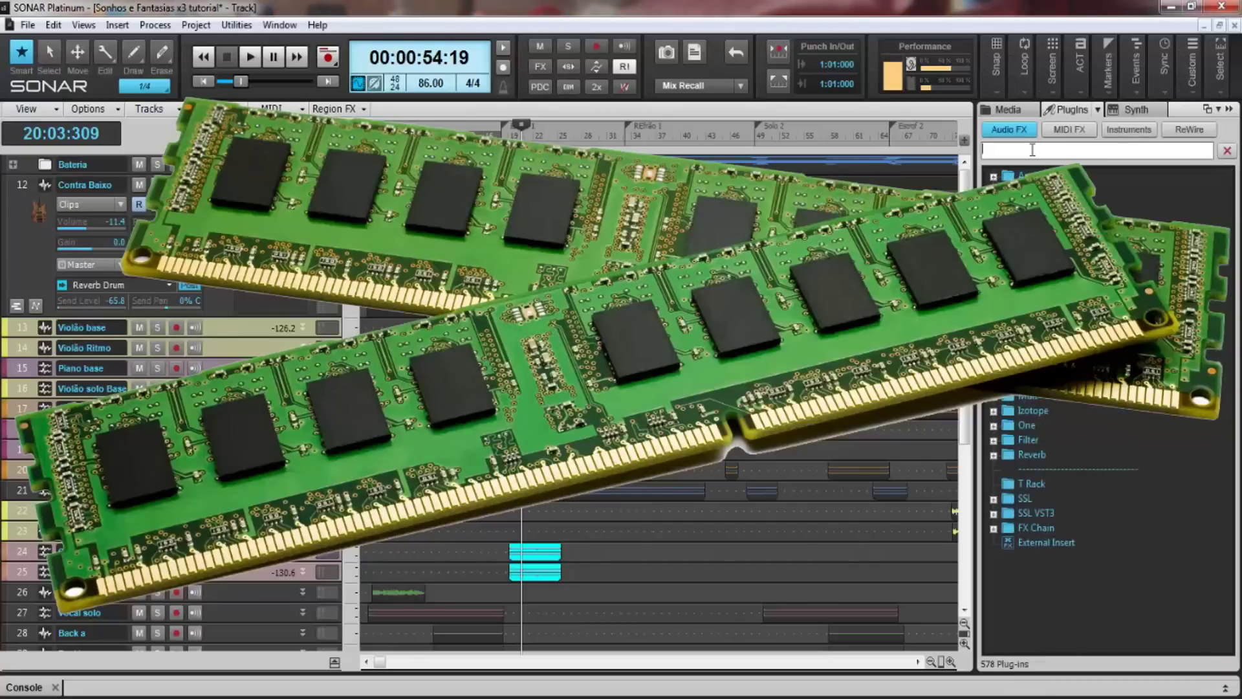
pyautogui.write('melo')
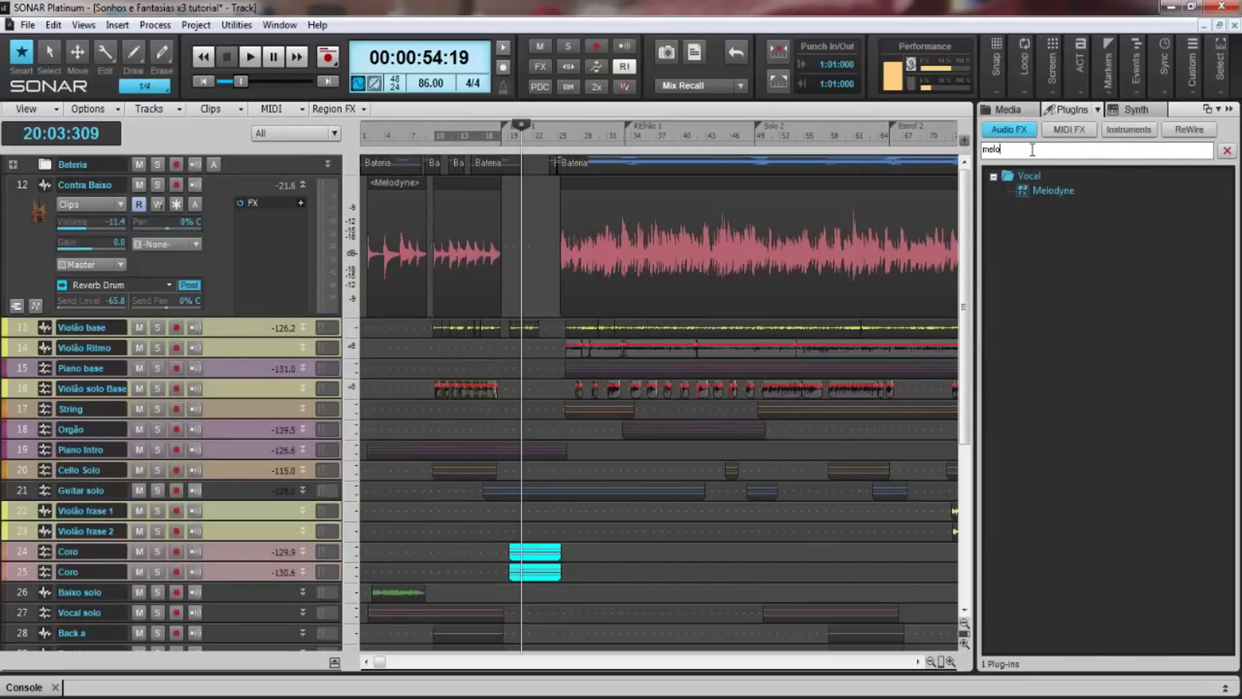
pyautogui.moveTo(1053, 189); pyautogui.dragTo(254, 261)
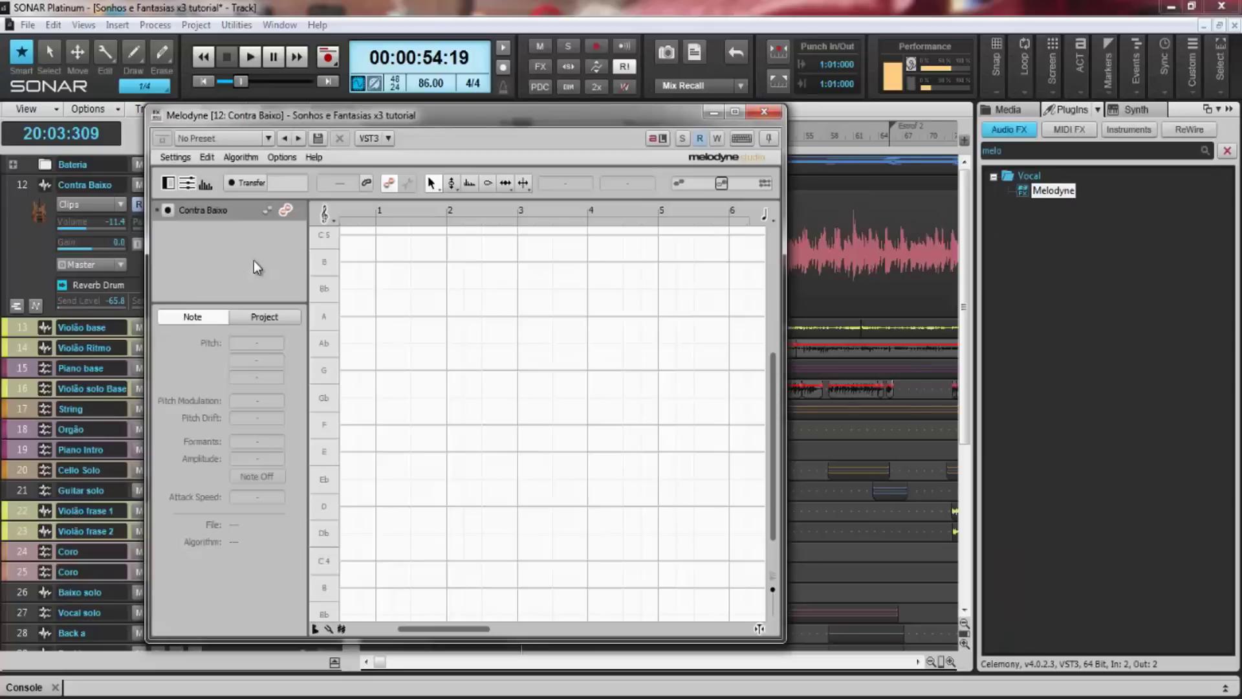
# Widen the Melodyne window and move it so the Contra Baixo clips and timeline are uncovered
pyautogui.moveTo(417, 122); pyautogui.dragTo(670, 99)
pyautogui.moveTo(1037, 405); pyautogui.dragTo(1235, 407)
pyautogui.moveTo(677, 97); pyautogui.dragTo(658, 42)
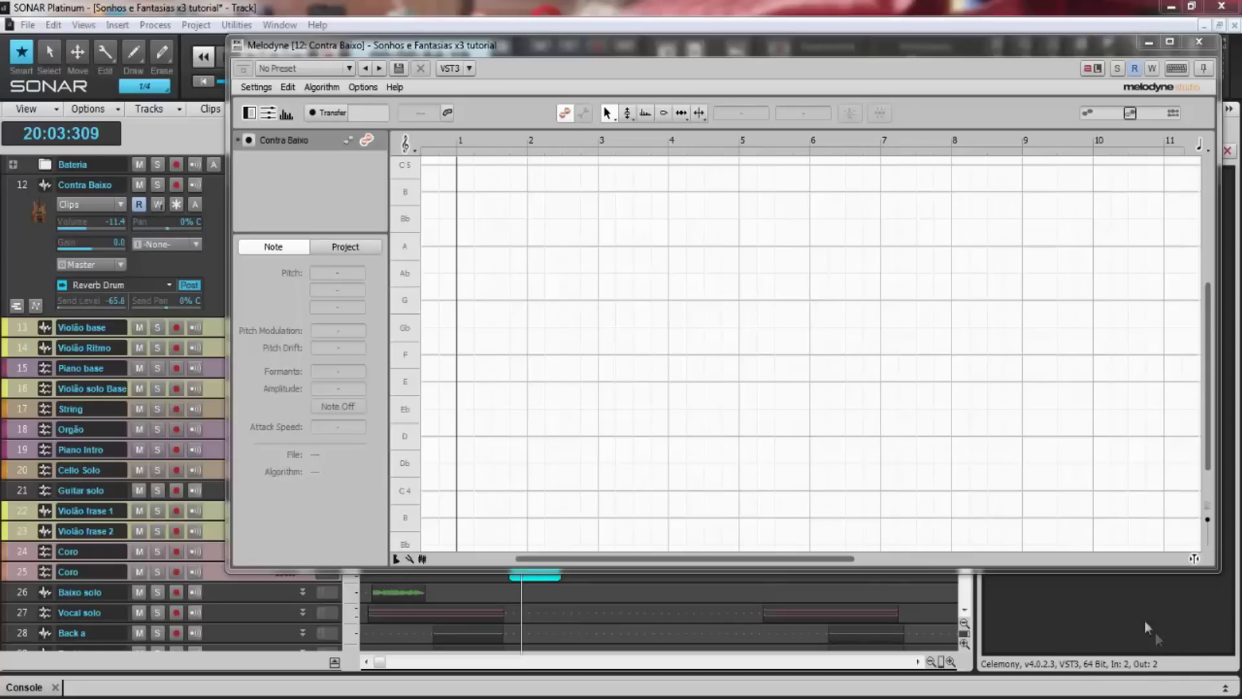
pyautogui.moveTo(802, 56); pyautogui.dragTo(1003, 234)
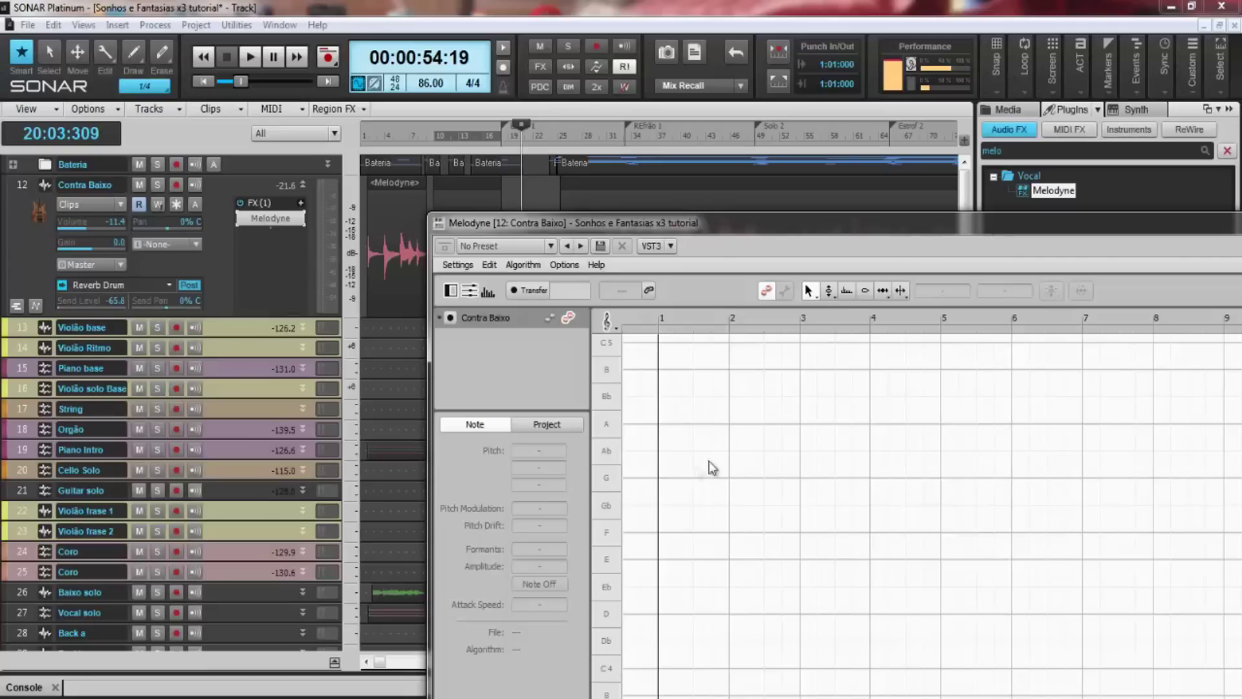
pyautogui.moveTo(686, 223); pyautogui.dragTo(699, 351)
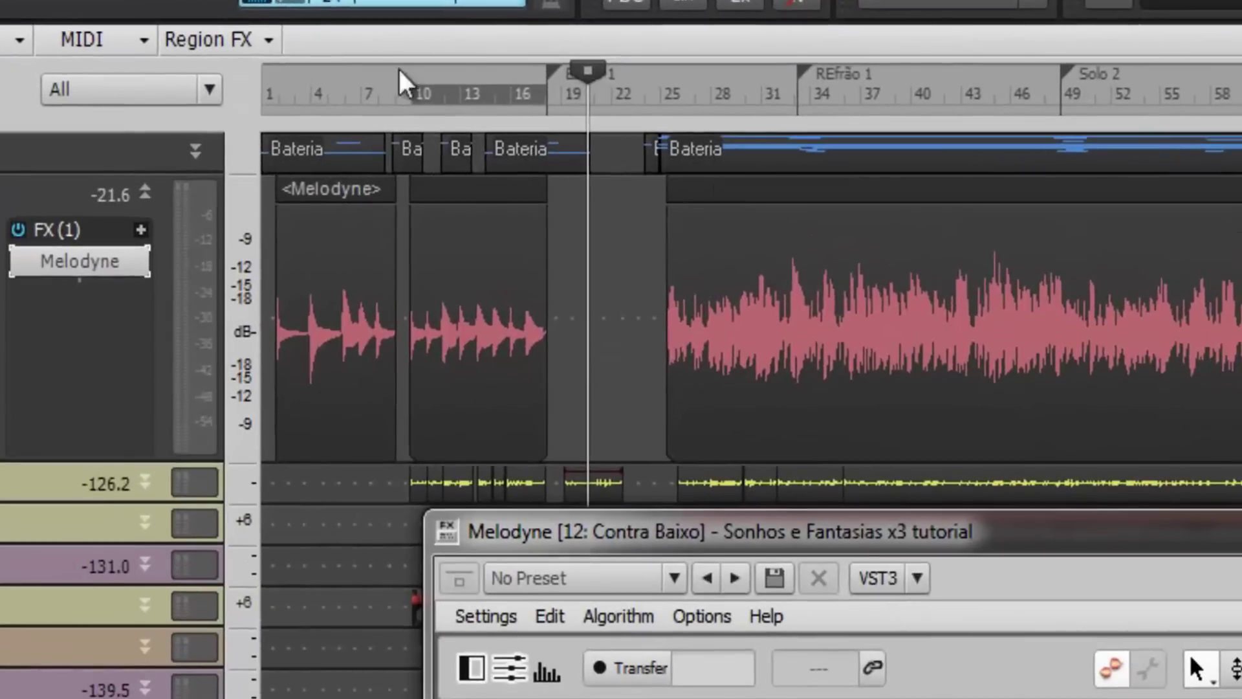
# Place the playhead around bar 9, just before the second Contra Baixo clip, and play from there
pyautogui.click(267, 111)
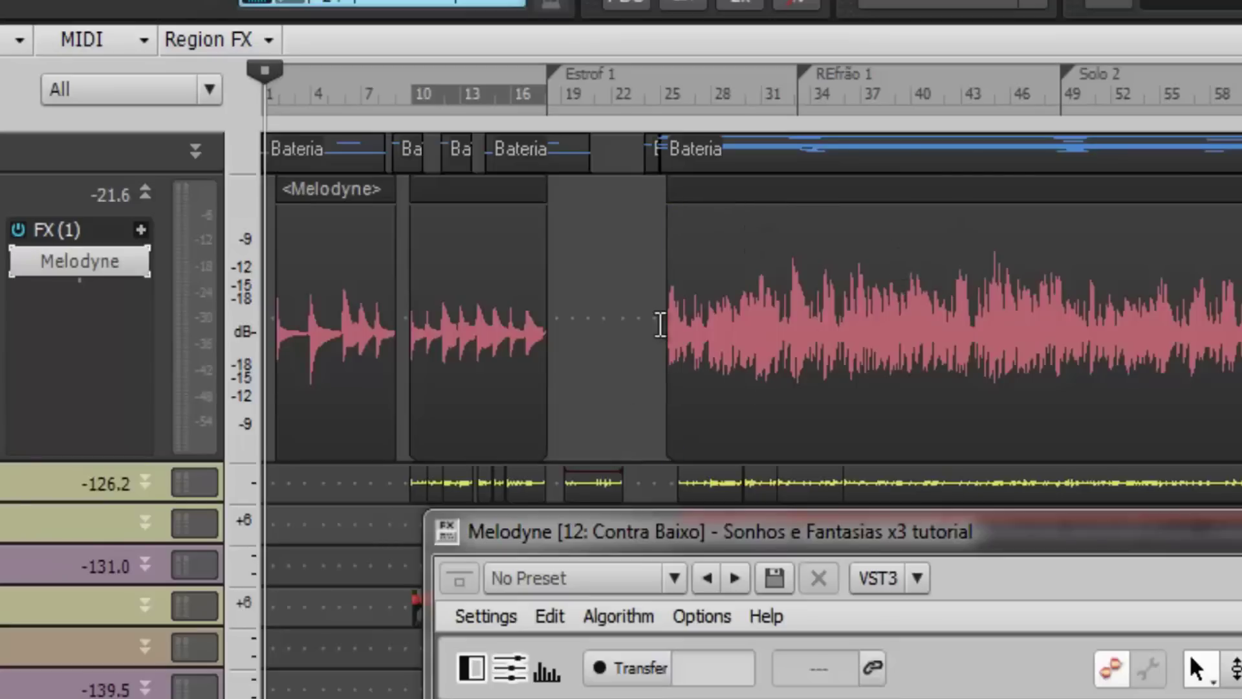
pyautogui.click(660, 325)
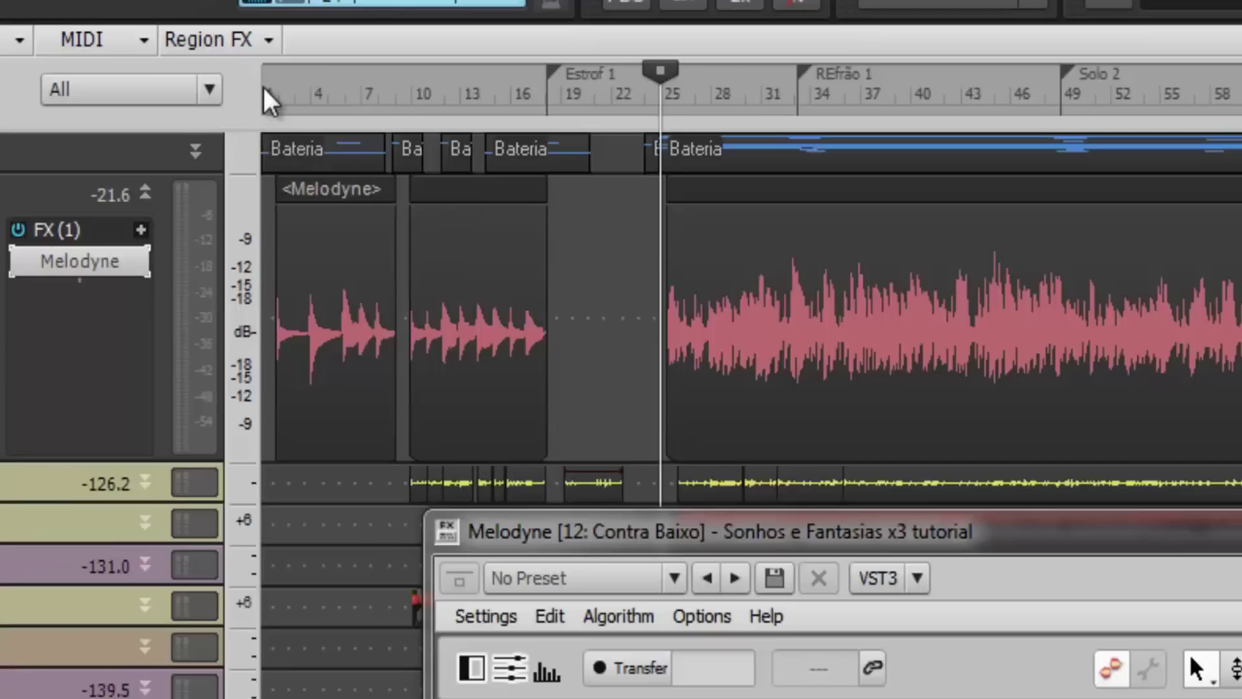
pyautogui.click(398, 93)
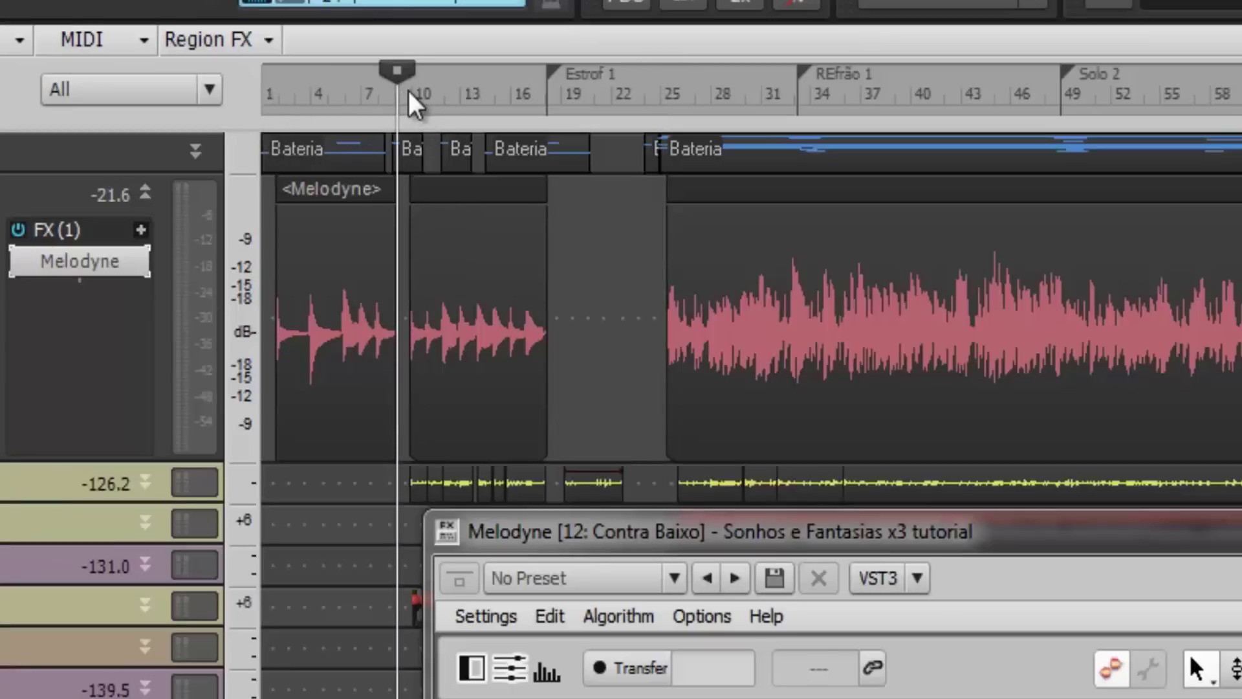
pyautogui.press('space')
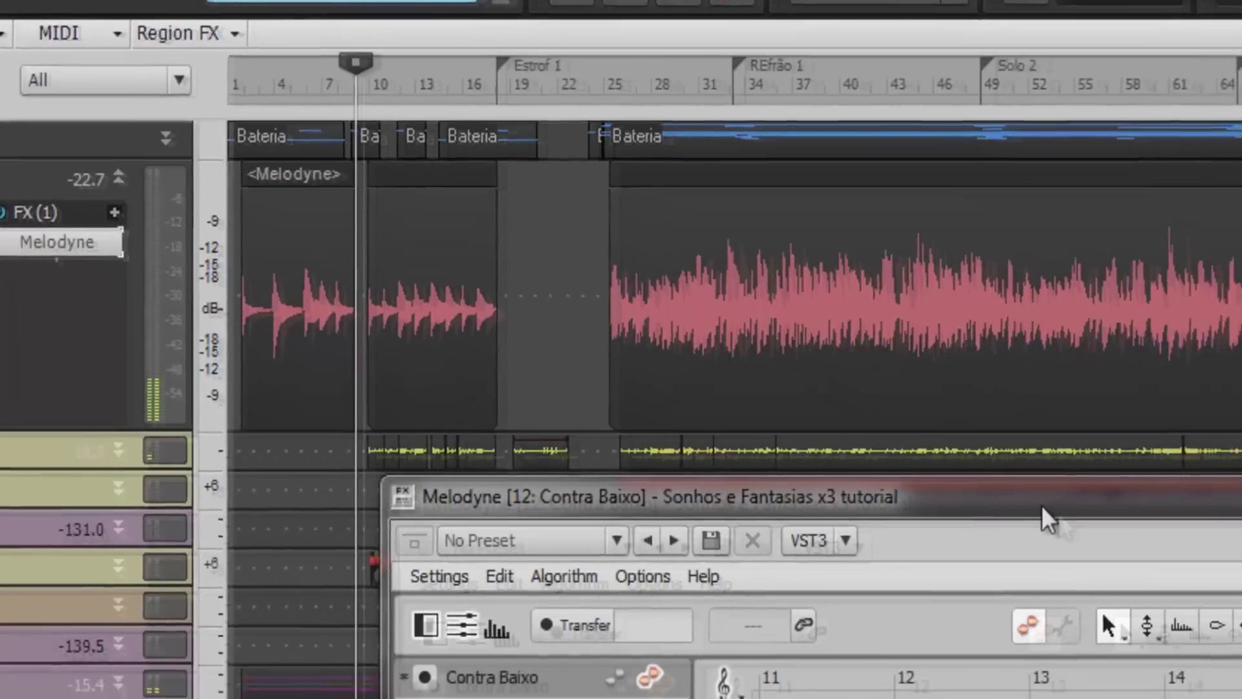
# Arm Transfer in Melodyne and play the second Contra Baixo clip to capture its audio, keeping the clip uncovered
pyautogui.moveTo(1128, 537); pyautogui.dragTo(1131, 81)
pyautogui.moveTo(625, 25); pyautogui.dragTo(623, 16)
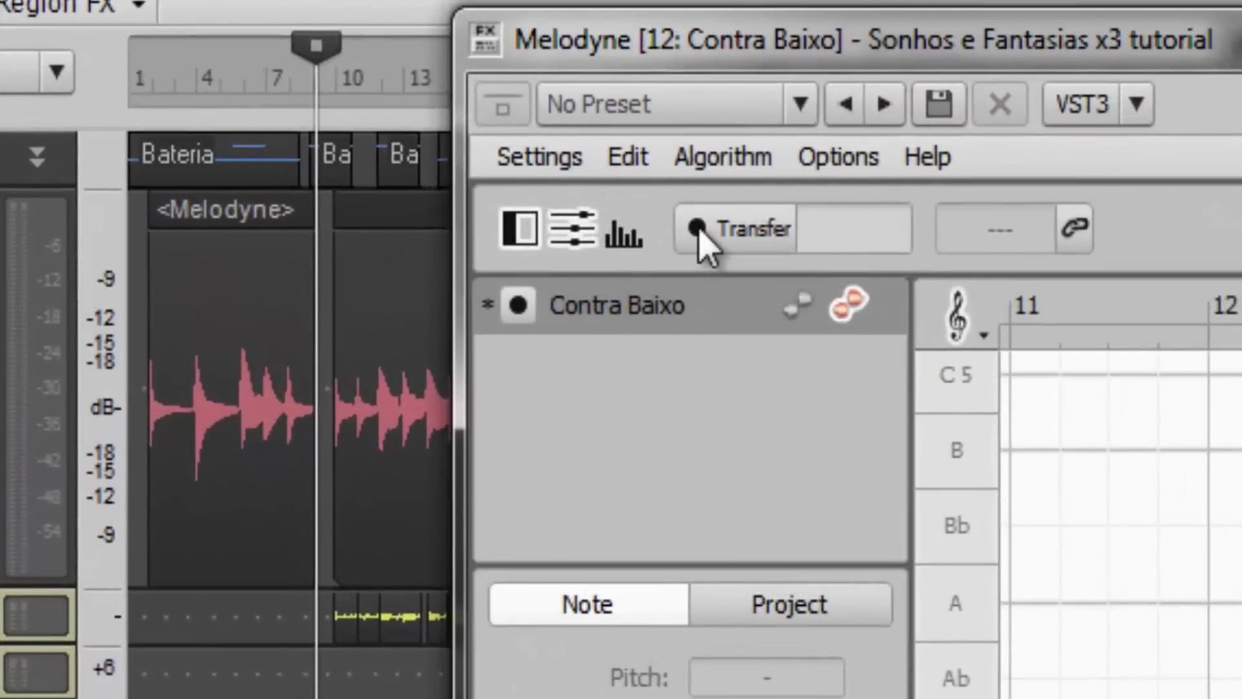
pyautogui.click(702, 233)
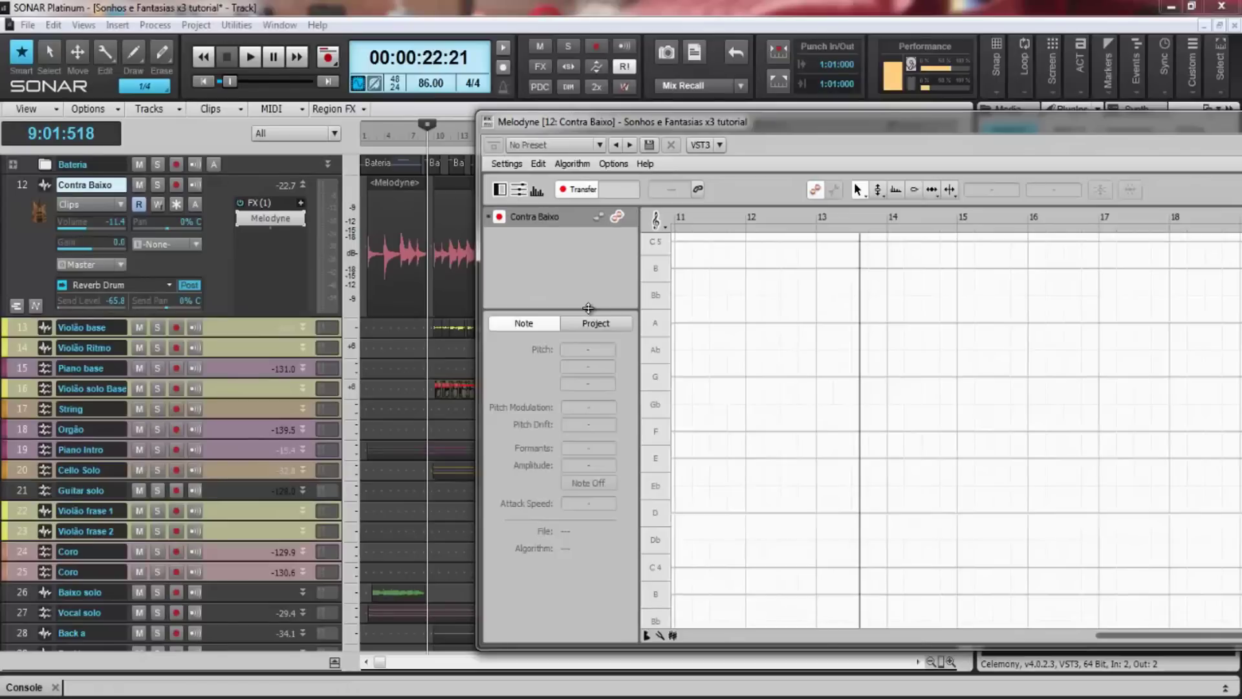
pyautogui.press('space')
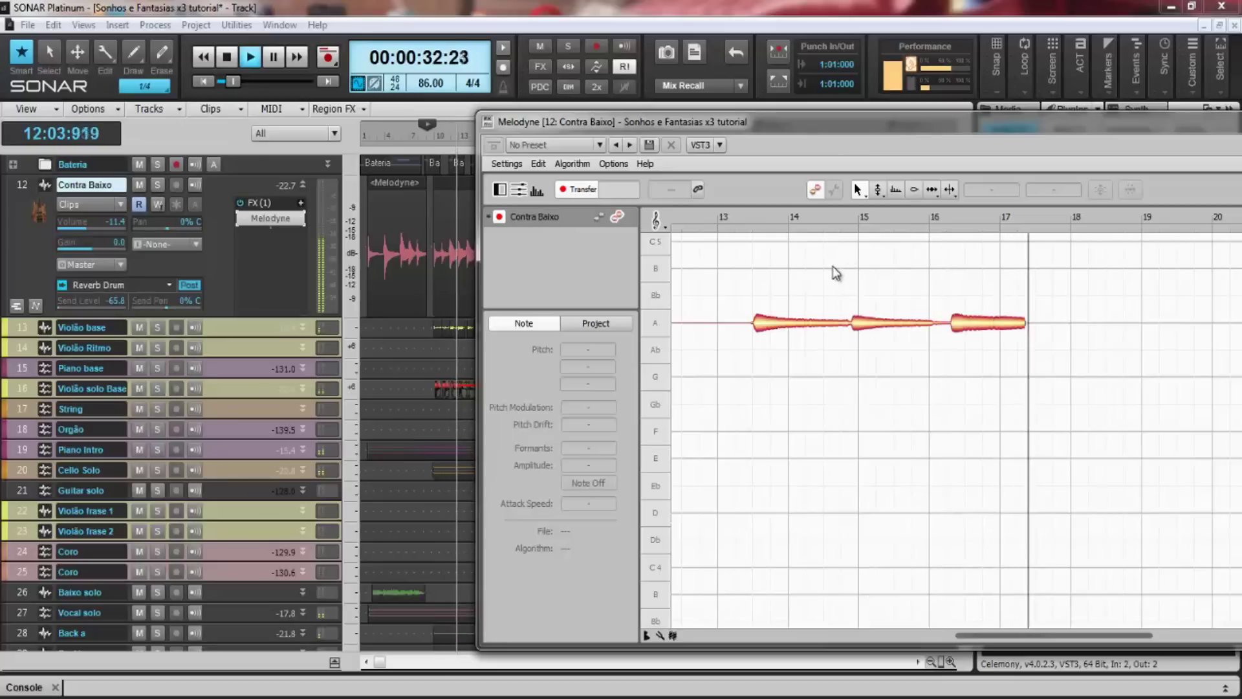
pyautogui.moveTo(824, 123); pyautogui.dragTo(882, 127)
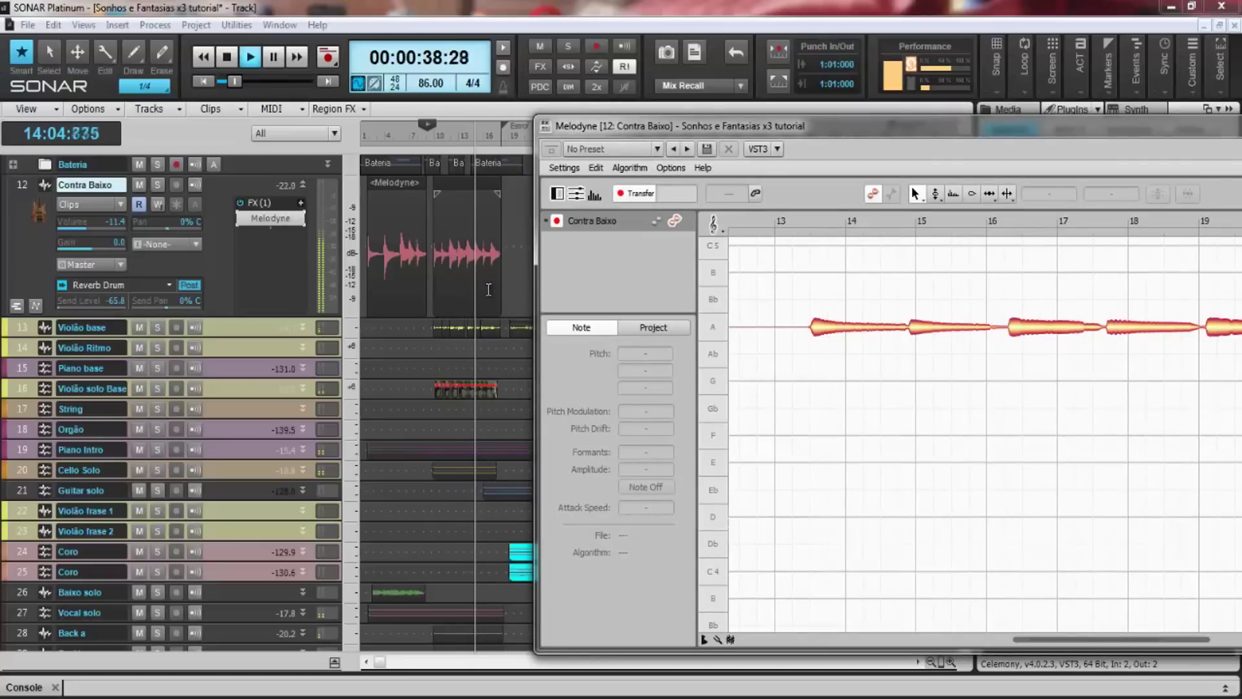
pyautogui.press('space')
pyautogui.moveTo(1036, 123); pyautogui.dragTo(975, 109)
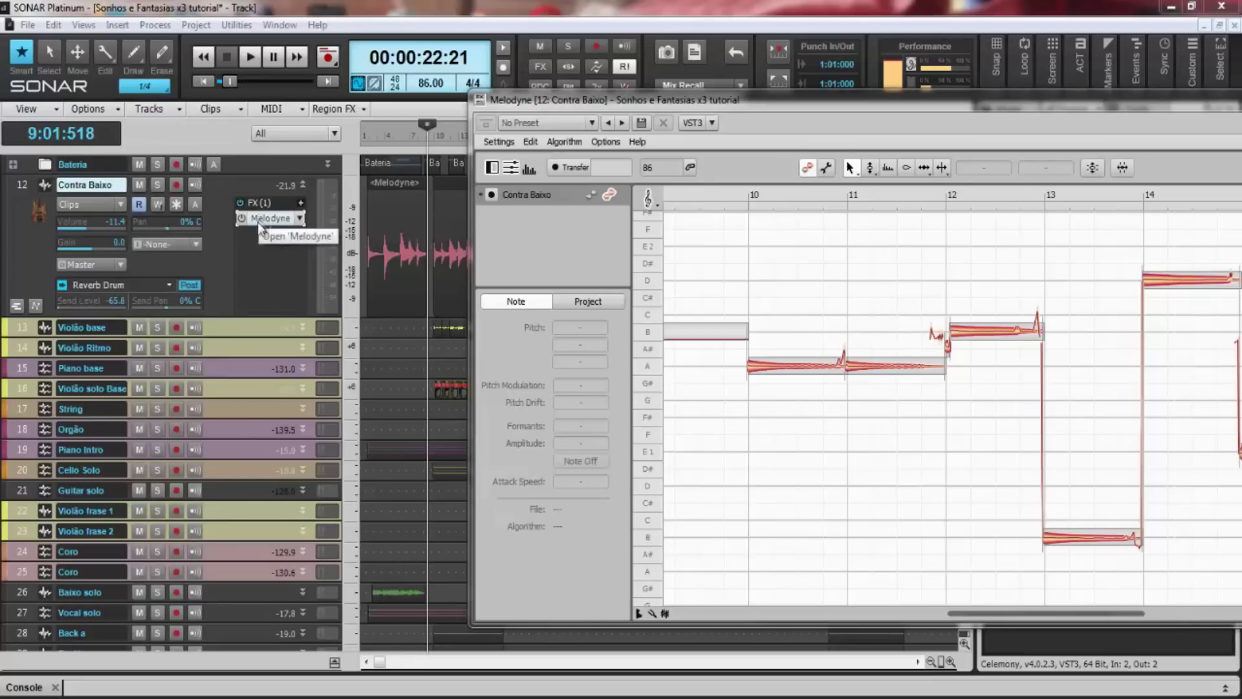
# Insert the WLM Meter Stereo analyser after Melodyne on the Contra Baixo track's FX rack
pyautogui.rightClick(287, 259)
pyautogui.moveTo(443, 267)
pyautogui.moveTo(537, 289)
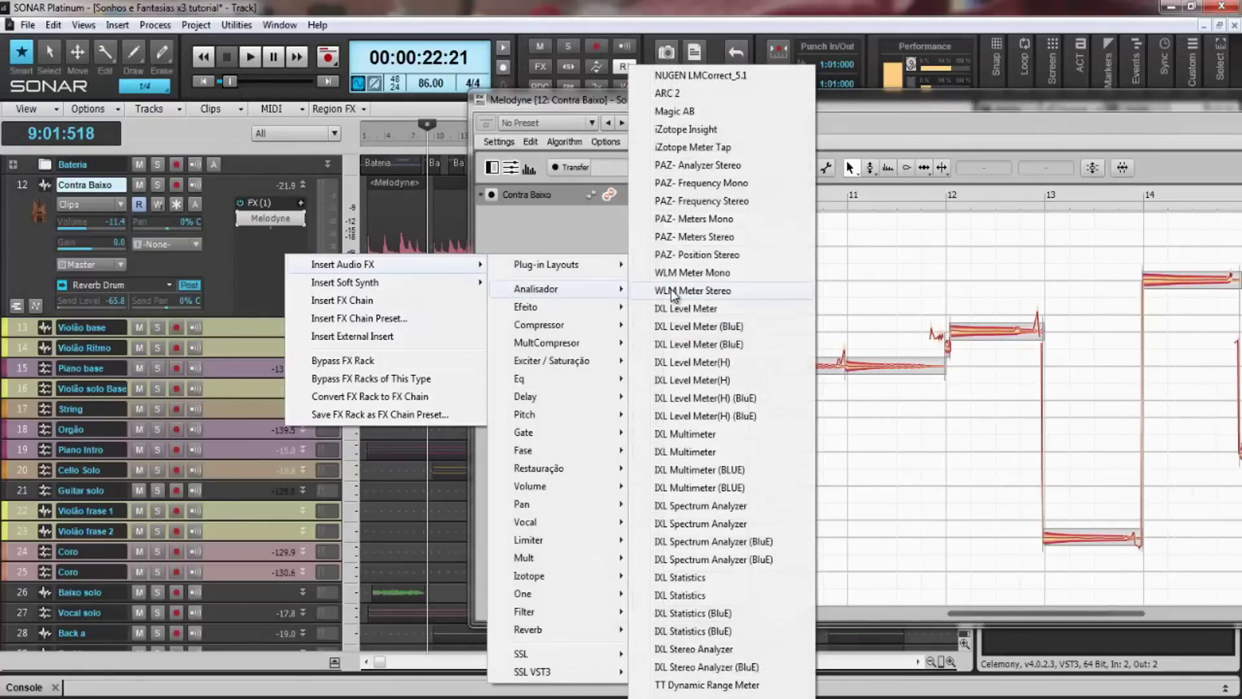
pyautogui.click(672, 291)
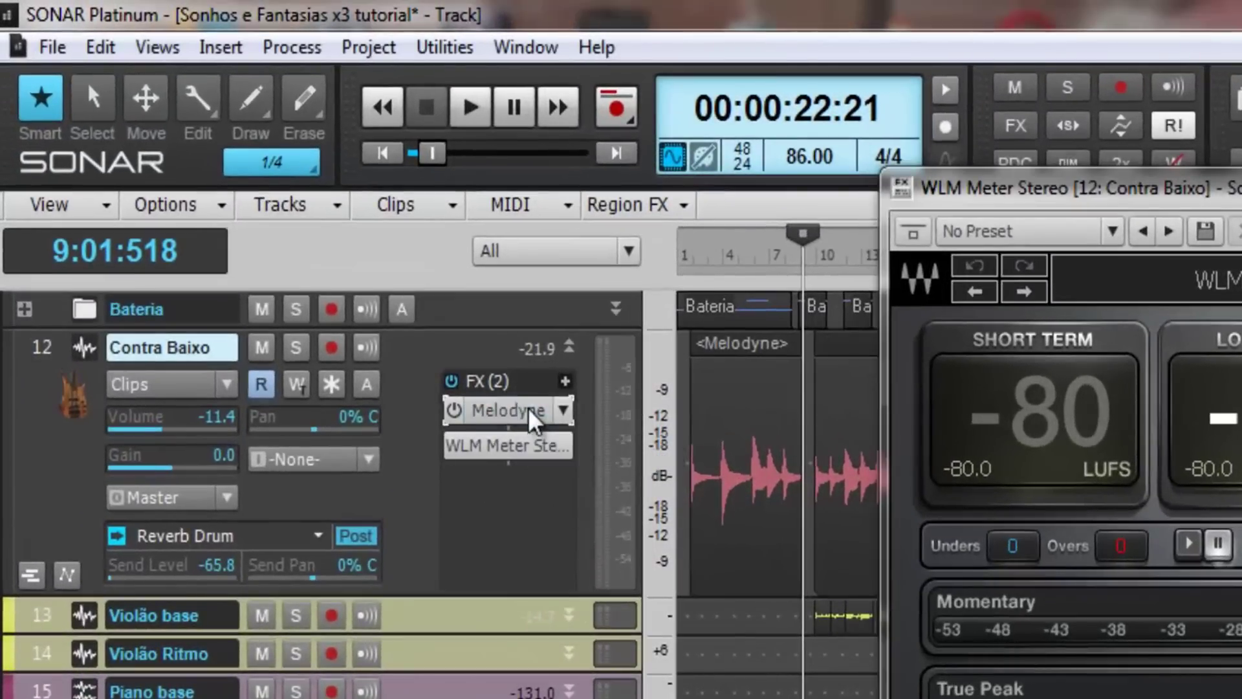
# Move Melodyne below the WLM Meter Stereo in the Contra Baixo FX rack, and return it to the first slot
pyautogui.moveTo(358, 282); pyautogui.dragTo(346, 321)
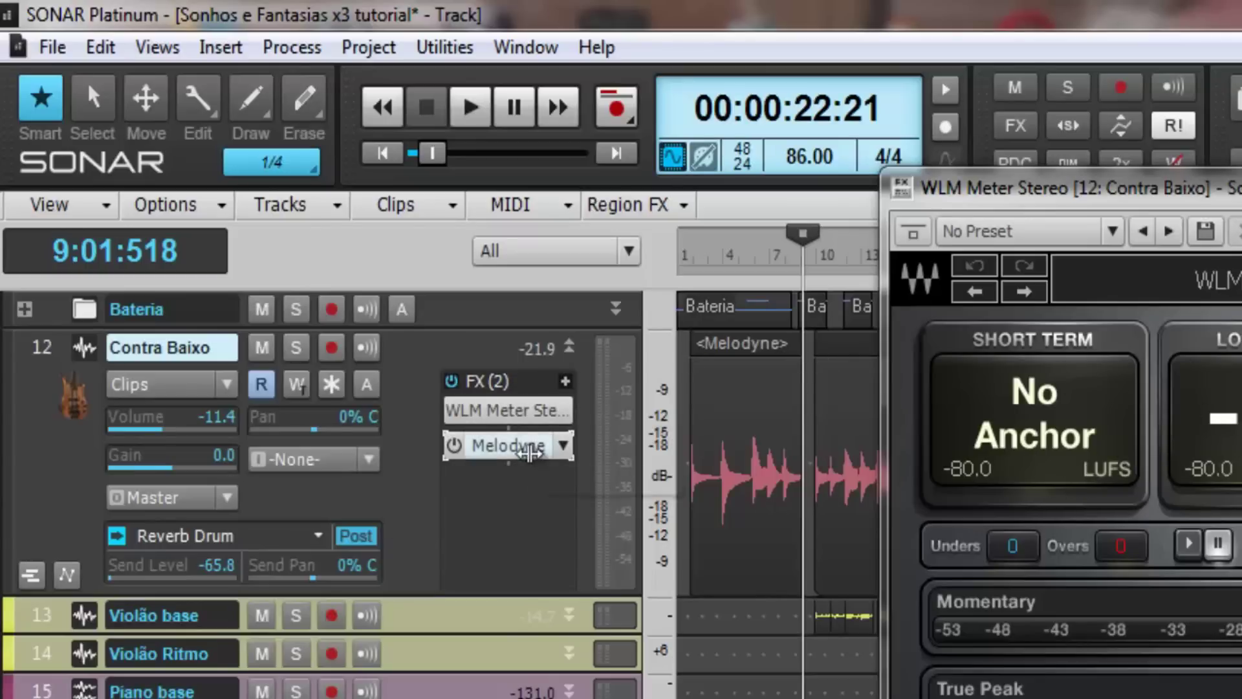
pyautogui.moveTo(529, 453); pyautogui.dragTo(524, 412)
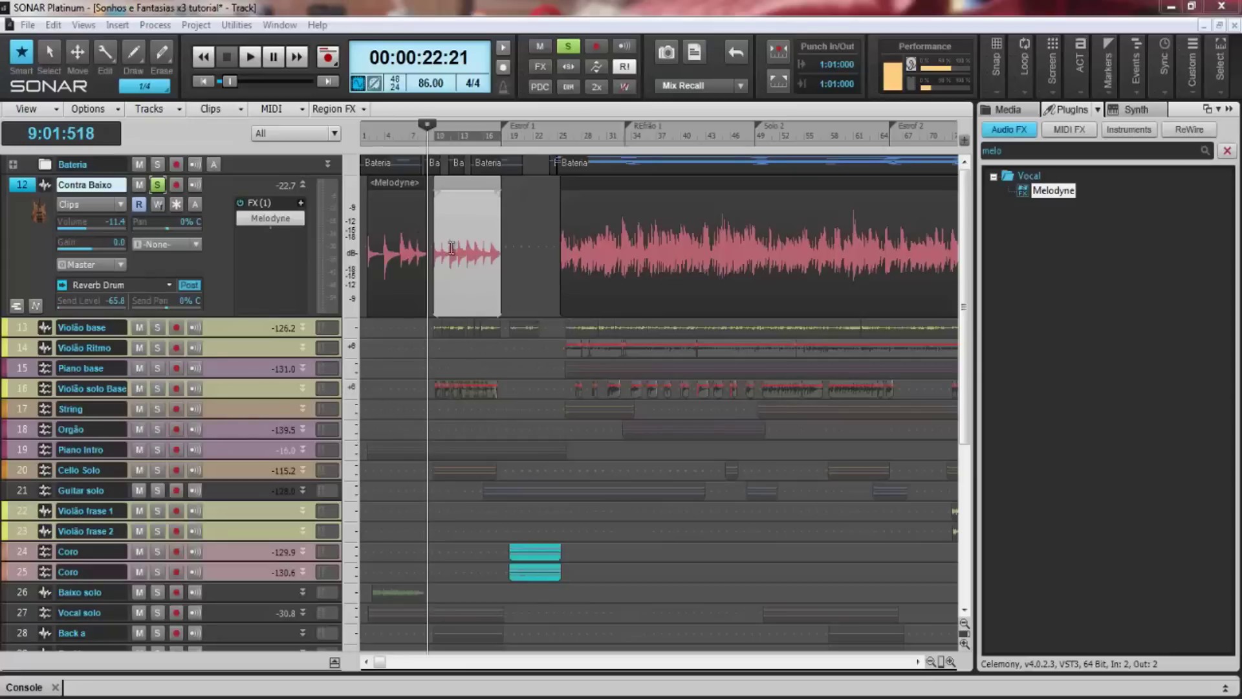
# Open Melodyne from the Contra Baixo FX rack and raise the amplitude of the bar 12 note to about +15 dB
pyautogui.doubleClick(267, 218)
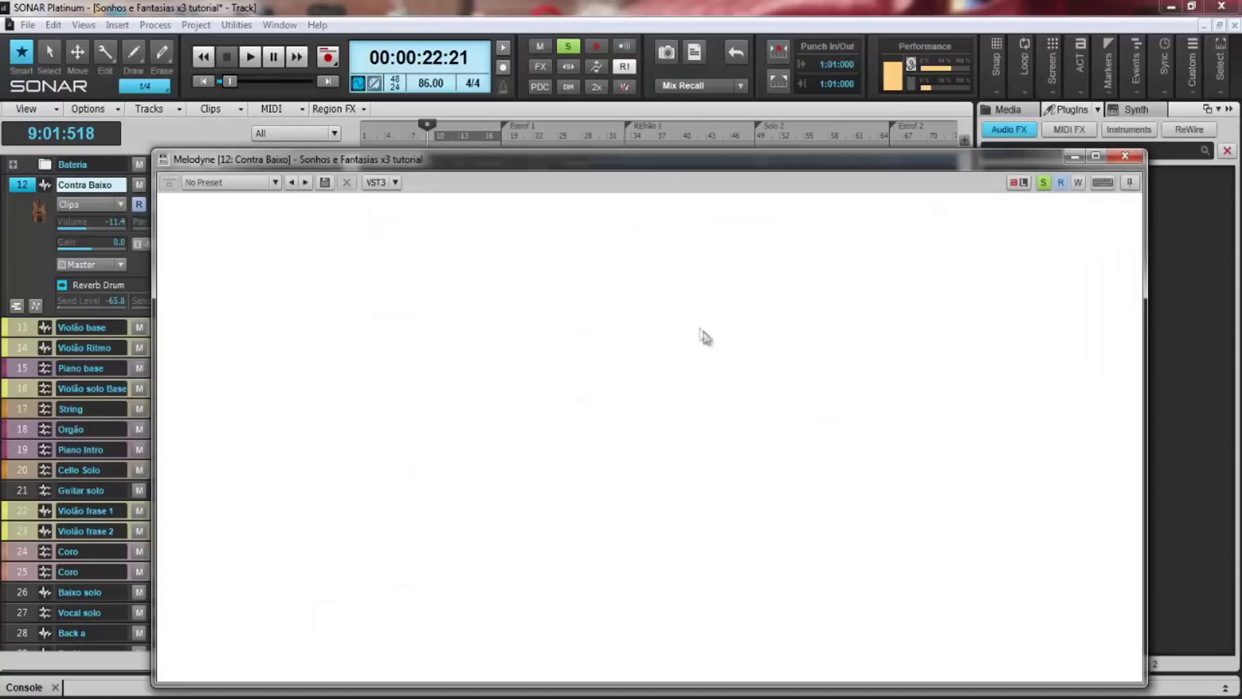
pyautogui.moveTo(664, 344); pyautogui.dragTo(657, 368)
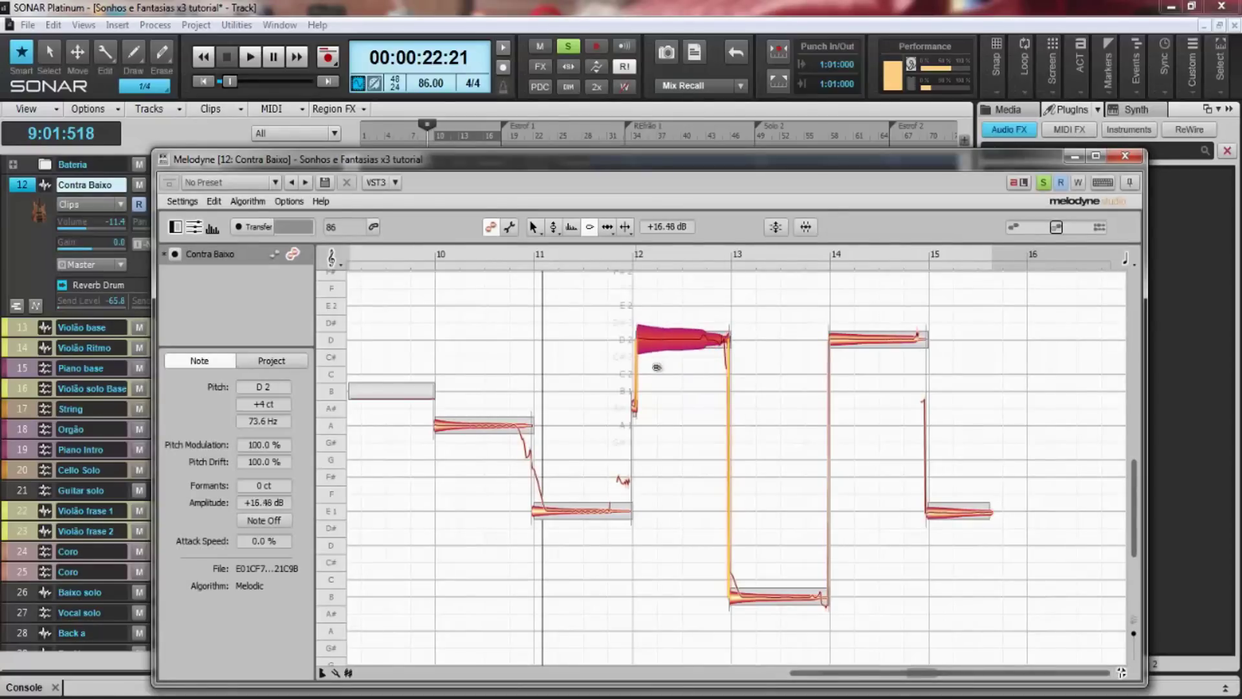
# Repitch the notes in Melodyne: bar 10 down to E 1, bar 11 up to G#, and bar 12 up to E 2
pyautogui.click(553, 227)
pyautogui.moveTo(489, 429); pyautogui.dragTo(568, 446)
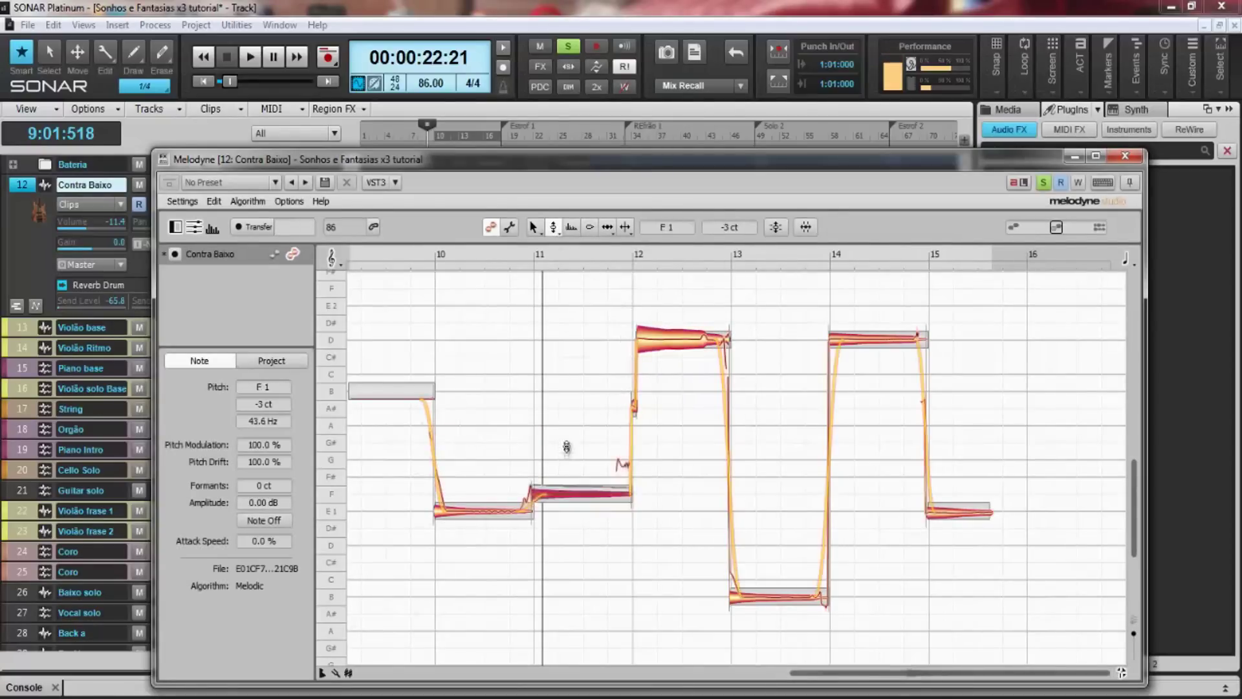
pyautogui.click(665, 343)
pyautogui.moveTo(664, 342); pyautogui.dragTo(666, 308)
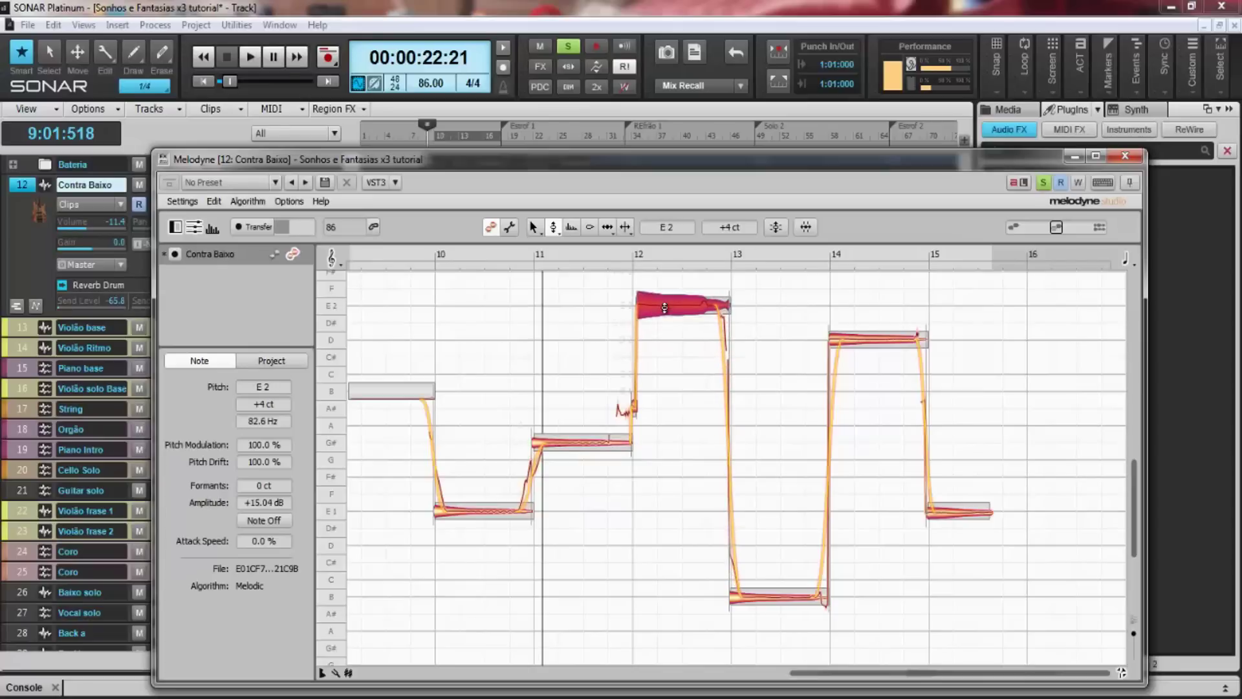
# Raise the bar 14 note's amplitude to +18.72 dB and move the Melodyne window below the Contra Baixo clips
pyautogui.click(589, 228)
pyautogui.moveTo(864, 340); pyautogui.dragTo(712, 355)
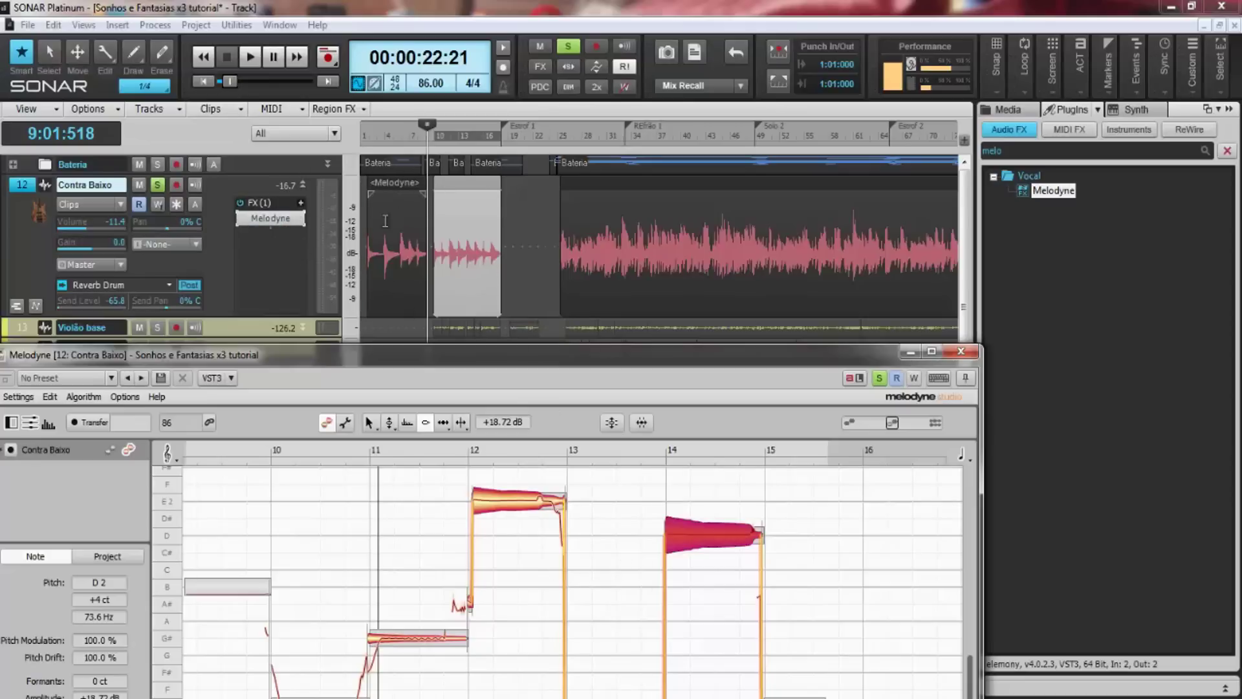
# Apply the FX rack's audio effects to the second Contra Baixo clip with fast bounce, deleting the effects from the rack
pyautogui.click(473, 187)
pyautogui.click(155, 24)
pyautogui.moveTo(181, 47)
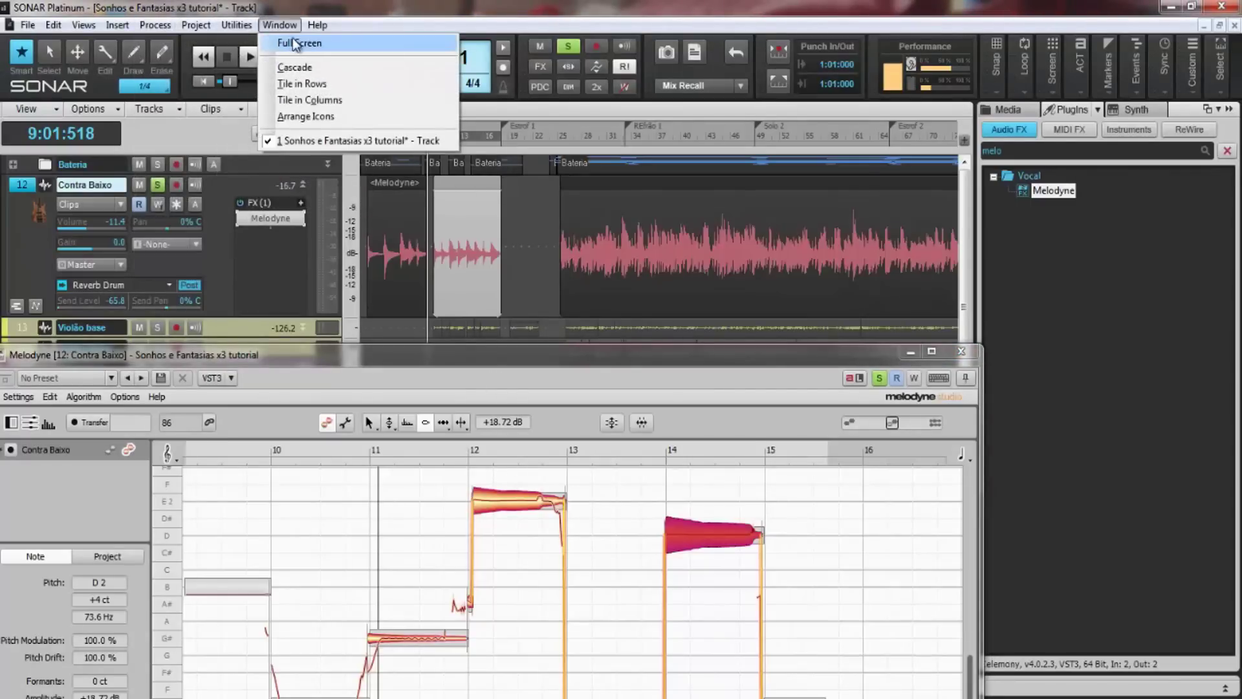
pyautogui.click(279, 44)
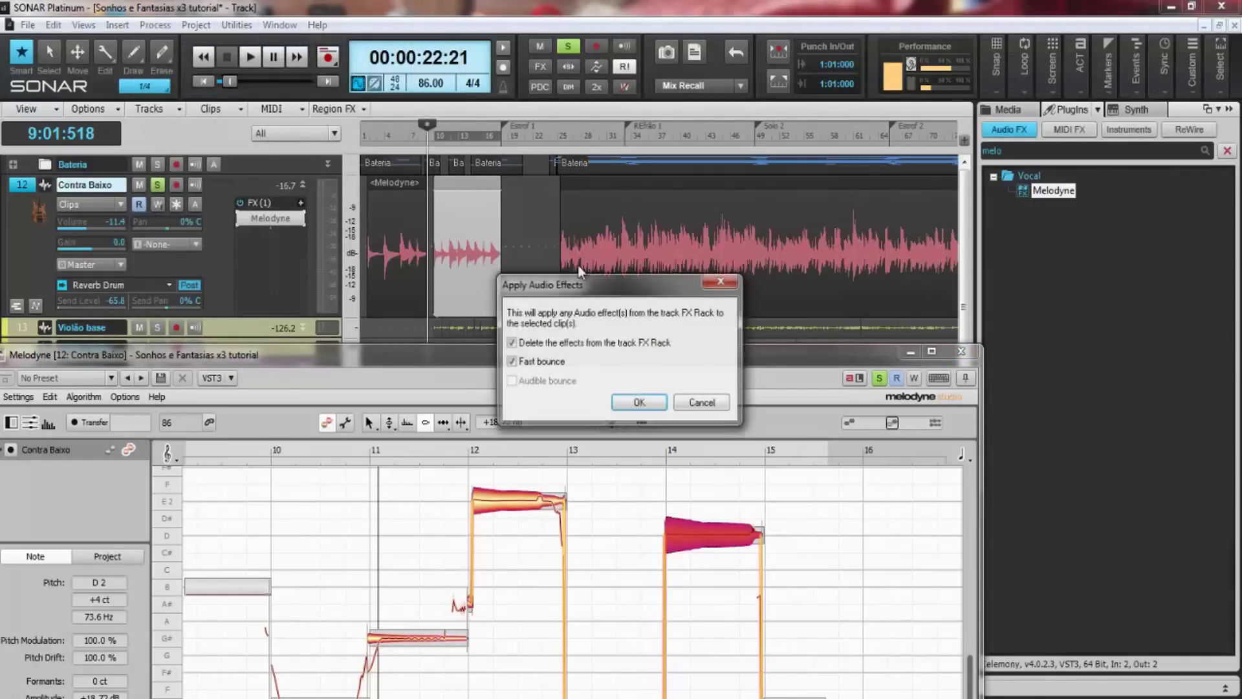
pyautogui.click(639, 402)
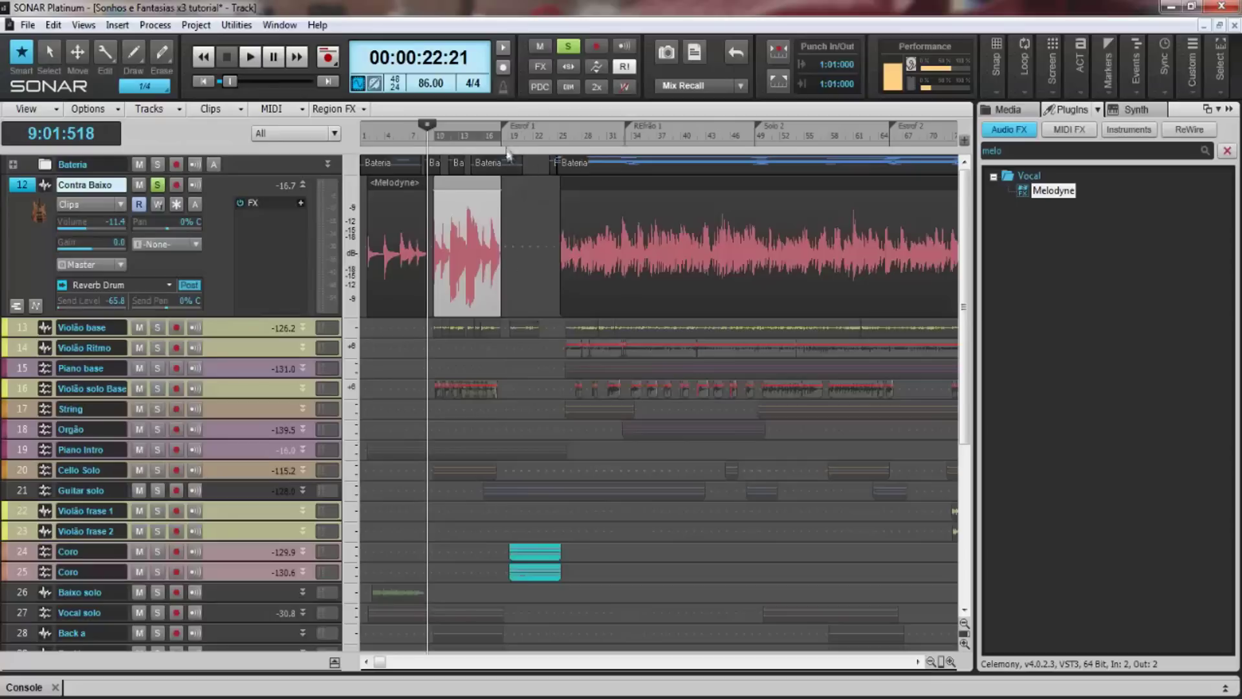
# Zoom the timeline in around the bounced Contra Baixo clip and collapse the Browser to widen the track view
pyautogui.moveTo(526, 135); pyautogui.dragTo(528, 123)
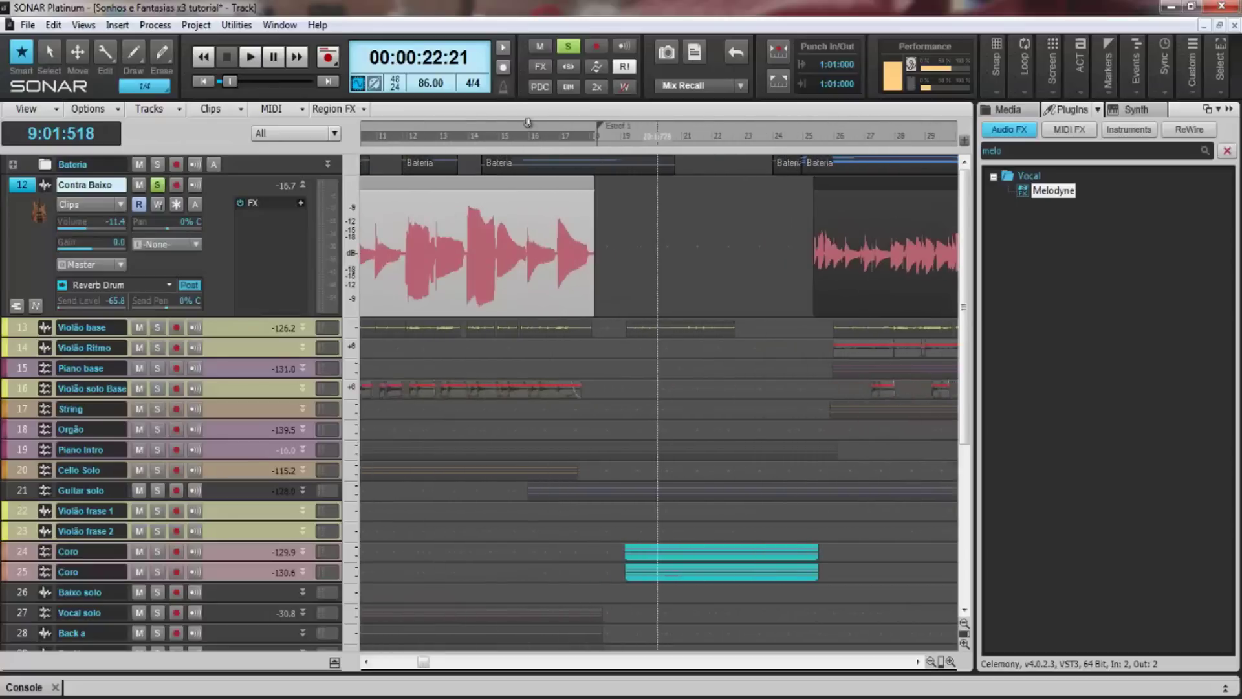
pyautogui.click(1229, 109)
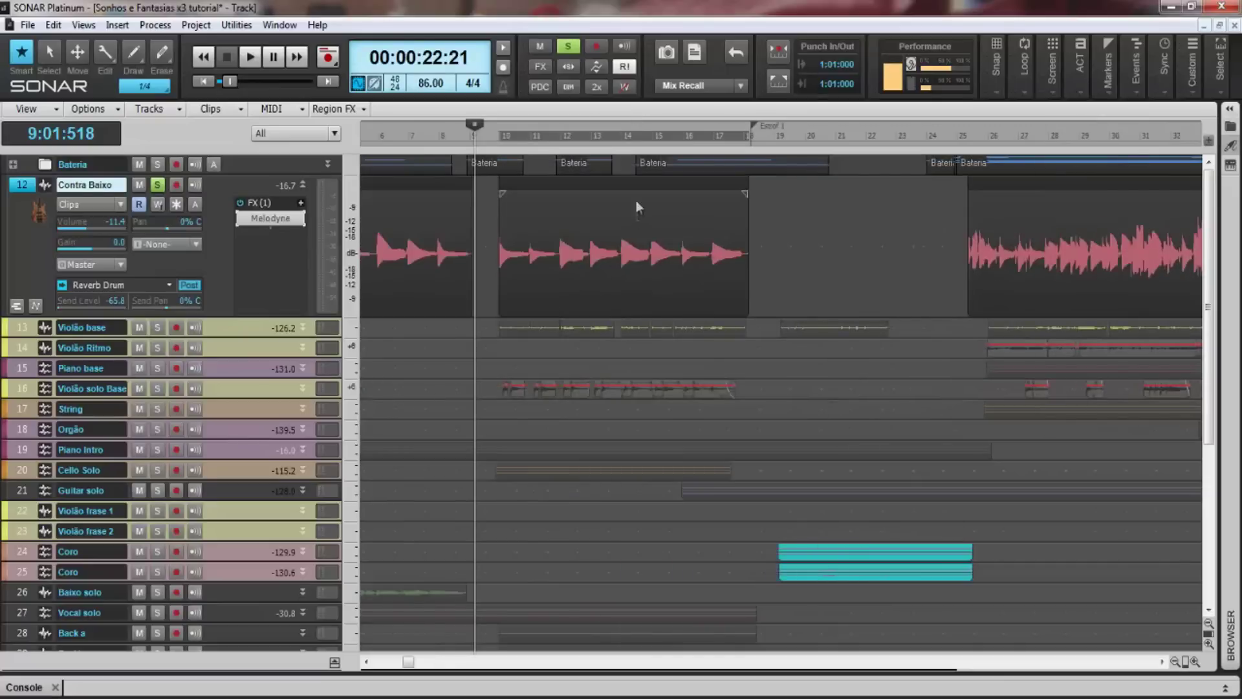
# Render Melodyne into the selected second Contra Baixo clip by applying audio effects again, with effect deletion and fast bounce enabled
pyautogui.click(157, 25)
pyautogui.moveTo(194, 42)
pyautogui.click(285, 42)
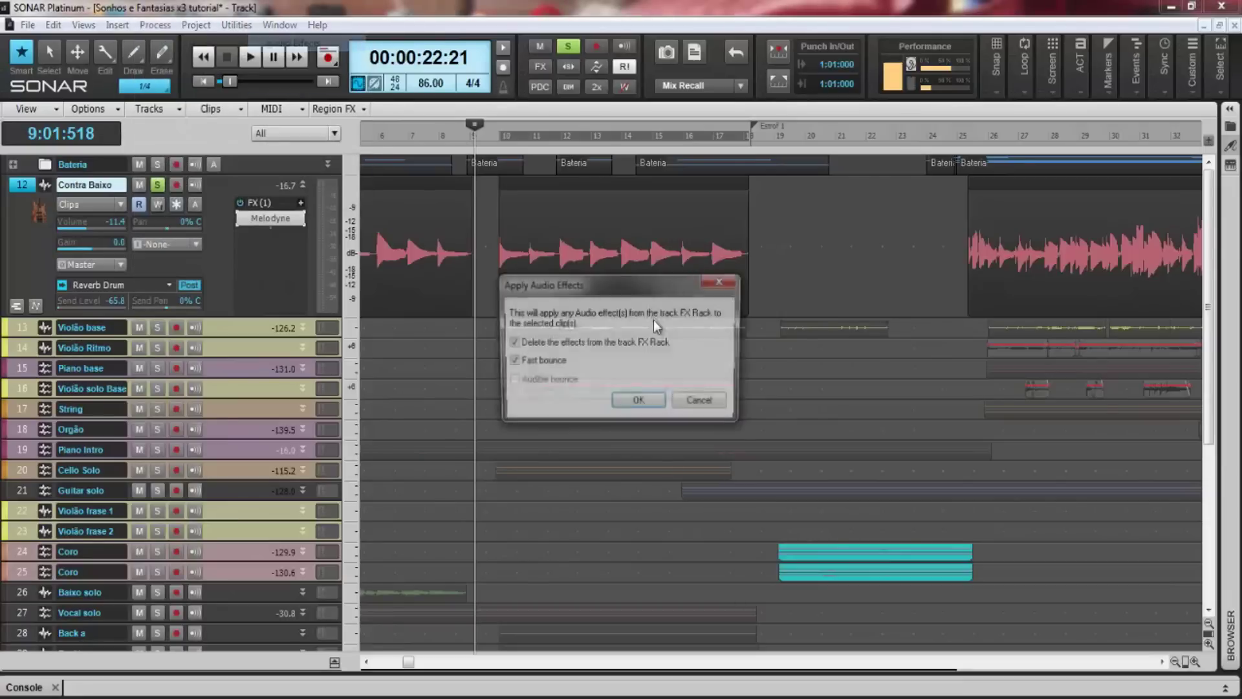
pyautogui.click(660, 403)
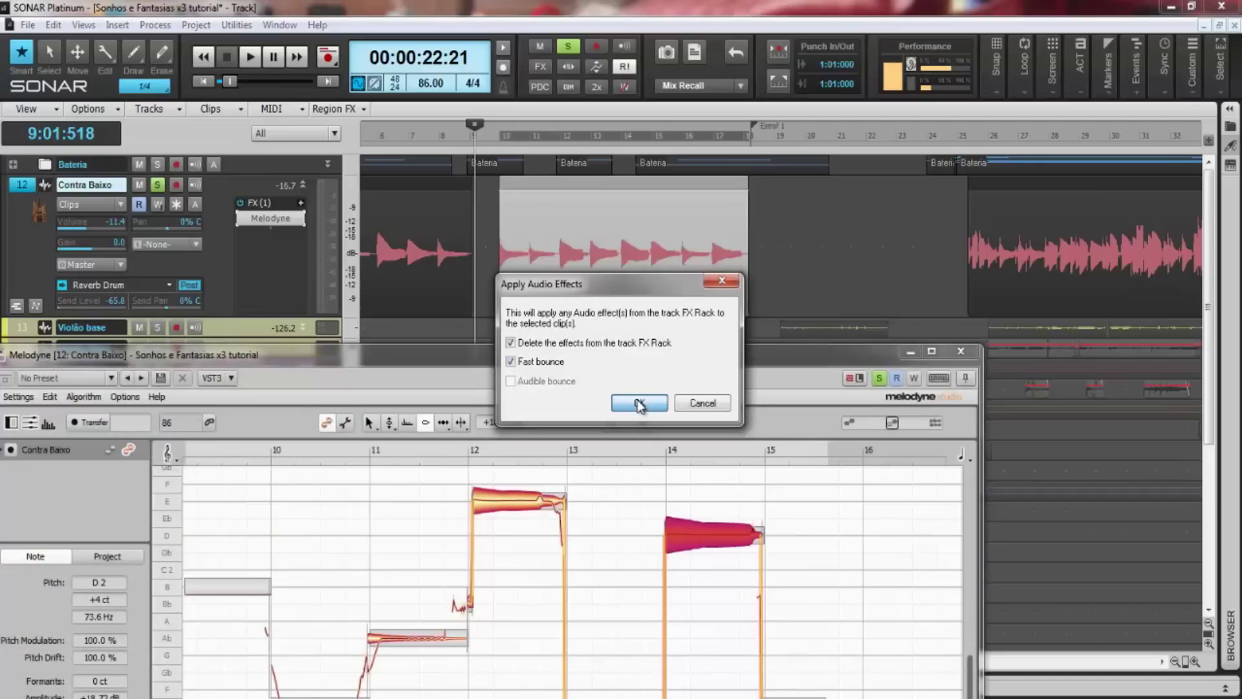
pyautogui.click(636, 405)
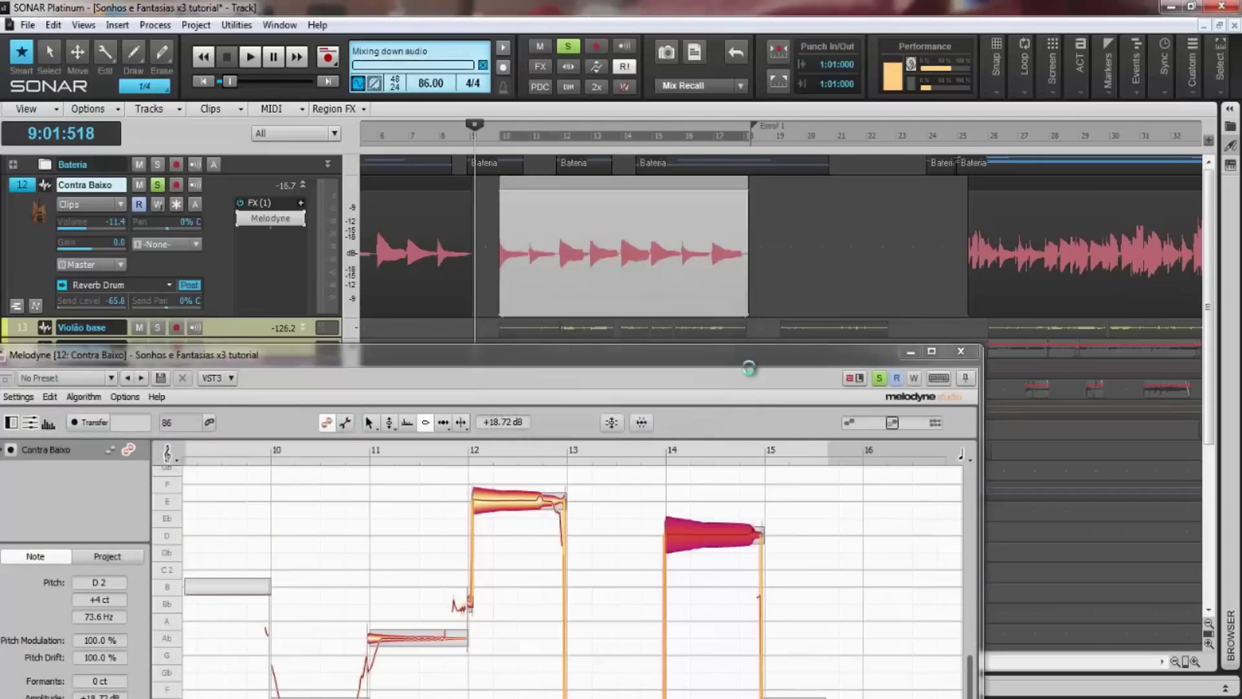